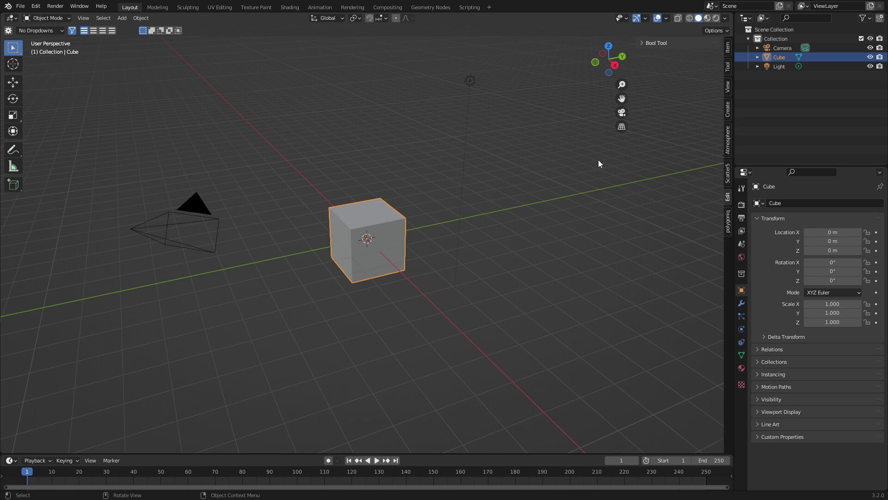
Cycle the workspace filter through HardSurface, Enviroment and Charcters, ending on Materials.
{"action": "key", "text": "alt+w"}
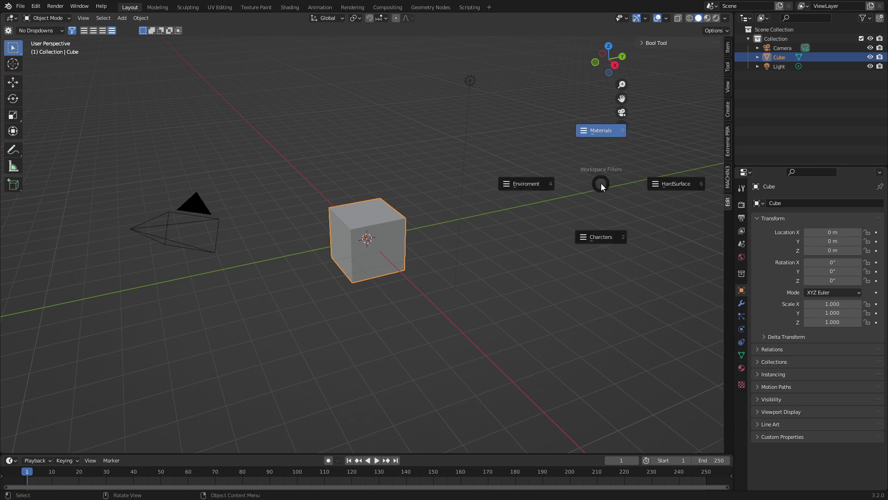
{"action": "left_click", "coordinate": [681, 181]}
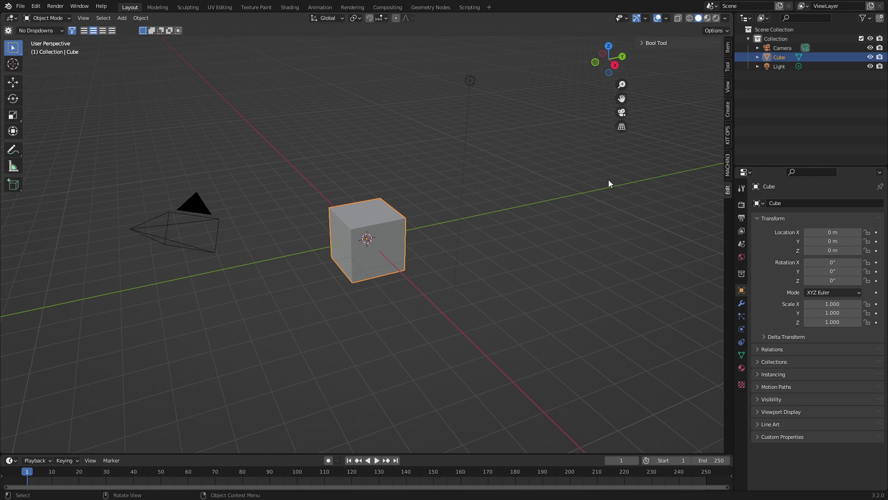
{"action": "key", "text": "alt+w"}
{"action": "left_click", "coordinate": [484, 153]}
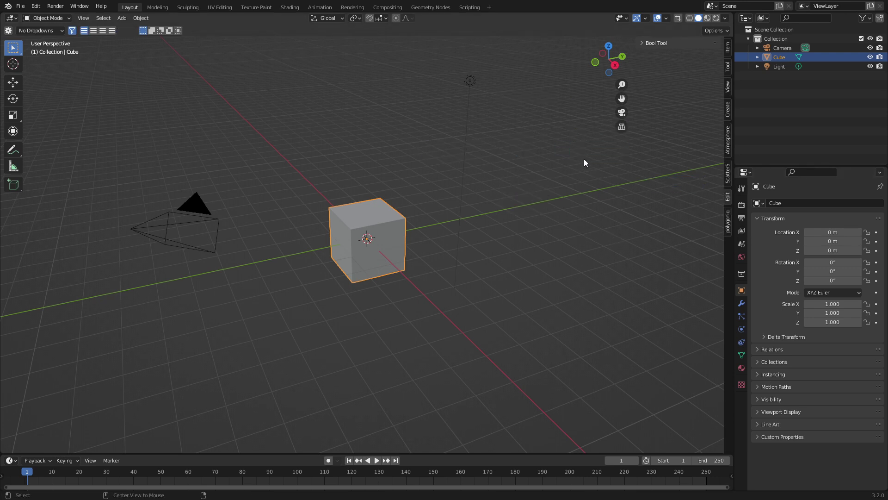
{"action": "key", "text": "alt+w"}
{"action": "left_click", "coordinate": [588, 199]}
{"action": "key", "text": "alt+w"}
{"action": "left_click", "coordinate": [579, 152]}
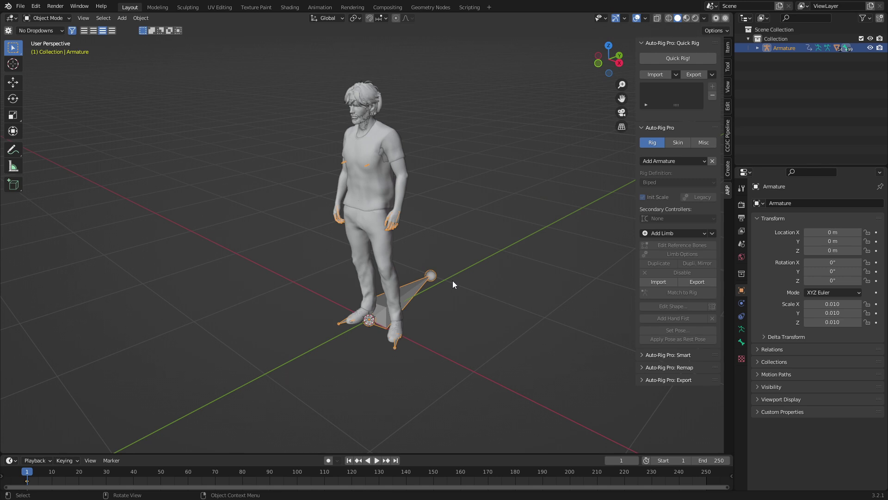
Import the Character Creator preset in Auto-Rig Pro and generate the rig with Quick Rig.
{"action": "middle_click_drag", "start_coordinate": [452, 280], "coordinate": [470, 288]}
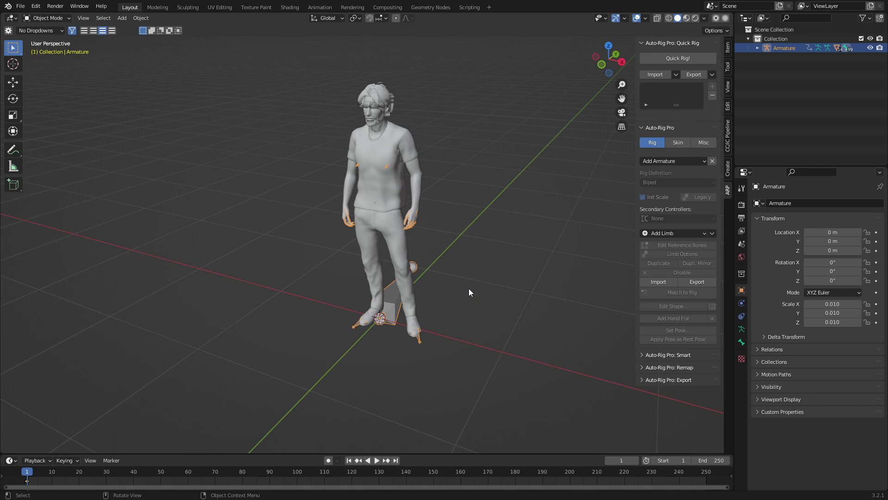
{"action": "middle_click_drag", "start_coordinate": [471, 291], "coordinate": [355, 231]}
{"action": "scroll", "coordinate": [359, 241], "scroll_direction": "up", "scroll_amount": 4}
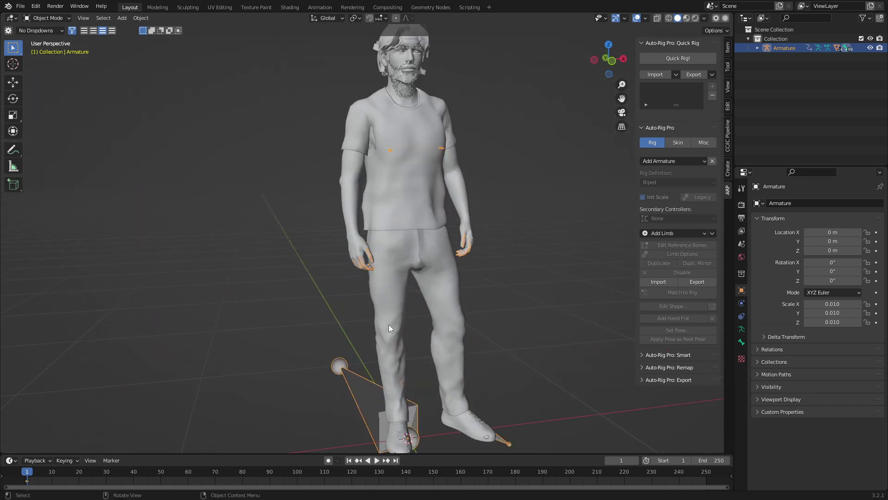
{"action": "middle_click_drag", "start_coordinate": [389, 324], "coordinate": [357, 339]}
{"action": "scroll", "coordinate": [364, 352], "scroll_direction": "down", "scroll_amount": 1}
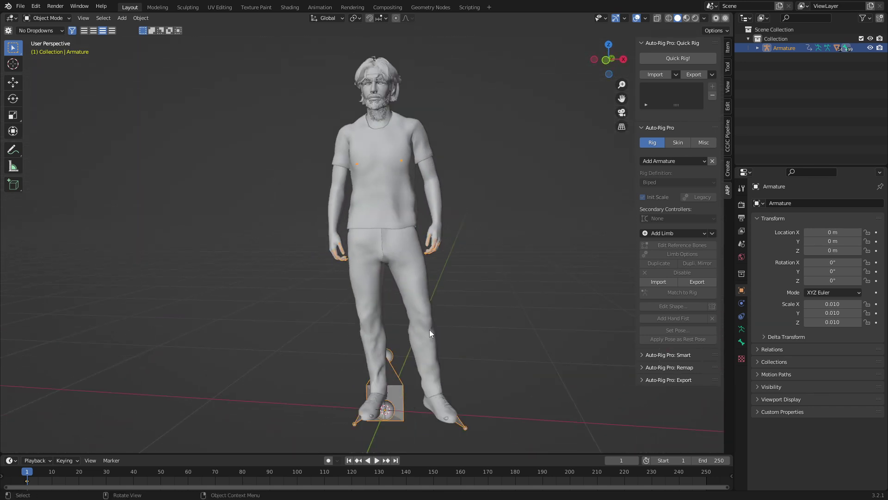
{"action": "left_click", "coordinate": [677, 75]}
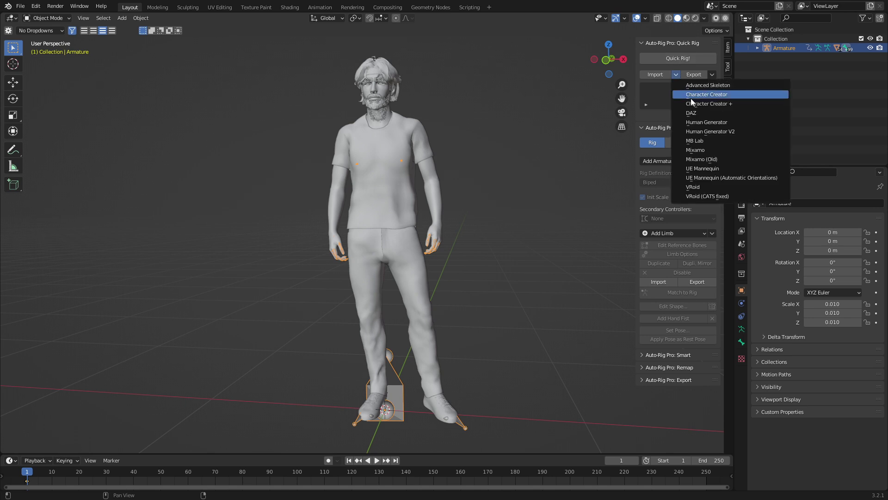
{"action": "left_click", "coordinate": [695, 107]}
{"action": "left_click", "coordinate": [651, 134]}
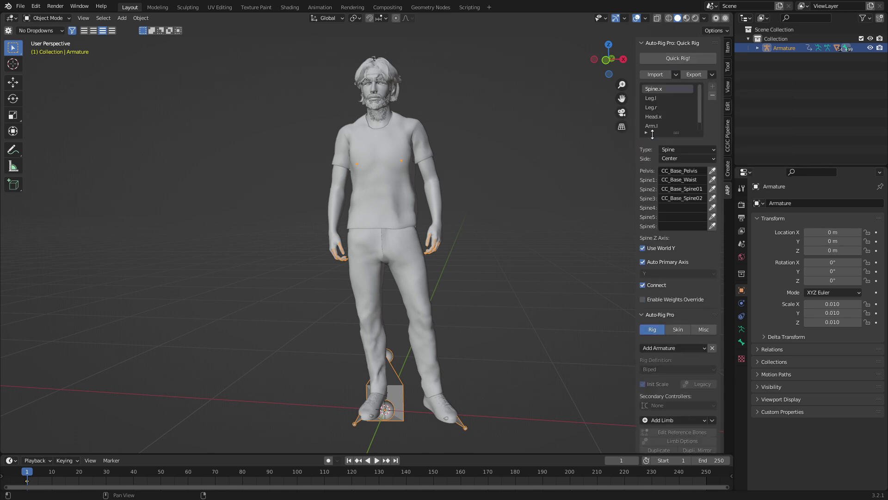
{"action": "left_click", "coordinate": [672, 59]}
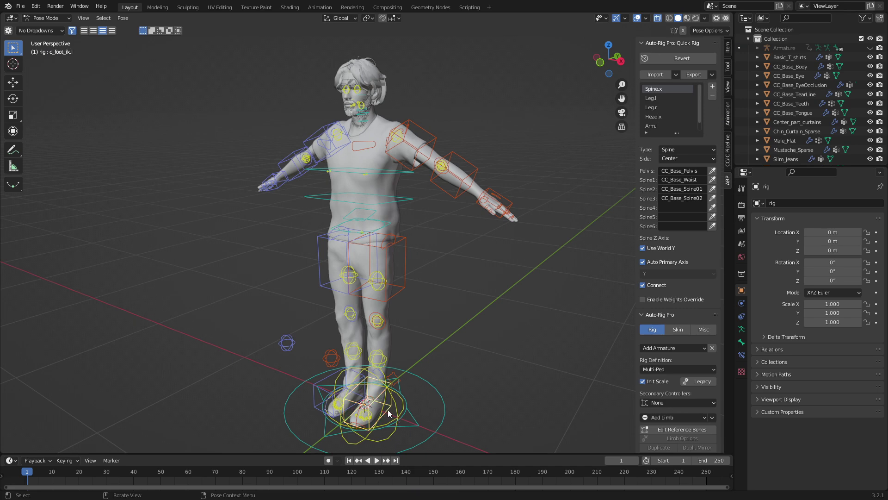
Move the left foot IK control up to raise the character's left foot.
{"action": "key", "text": "g"}
{"action": "left_click", "coordinate": [394, 370]}
{"action": "middle_click_drag", "start_coordinate": [394, 370], "coordinate": [434, 366]}
{"action": "key", "text": "g"}
{"action": "left_click", "coordinate": [503, 367]}
{"action": "key", "text": "g"}
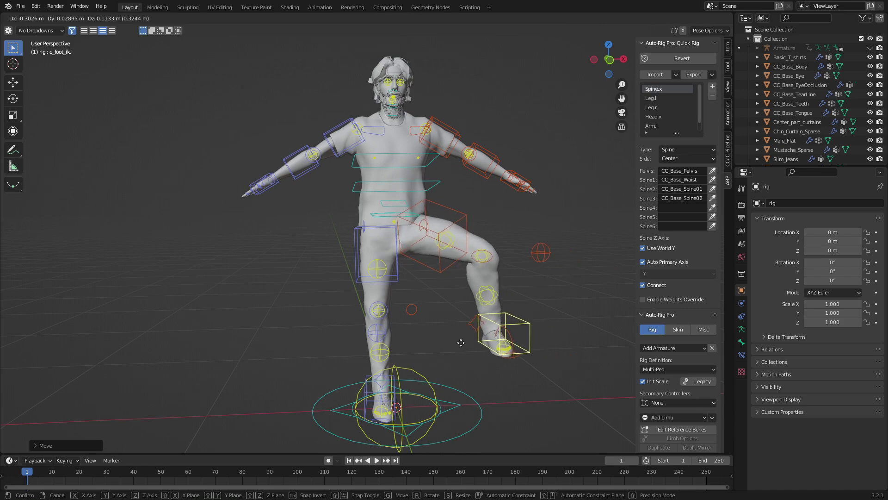
{"action": "left_click", "coordinate": [460, 342]}
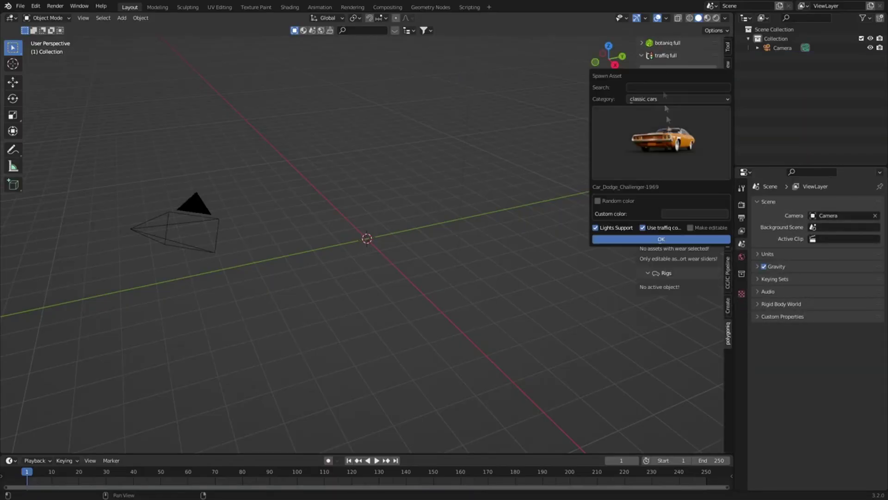
Spawn the 1962 Shelby Cobra with a light blue custom colour.
{"action": "left_click", "coordinate": [672, 145]}
{"action": "left_click", "coordinate": [589, 204]}
{"action": "left_click", "coordinate": [694, 213]}
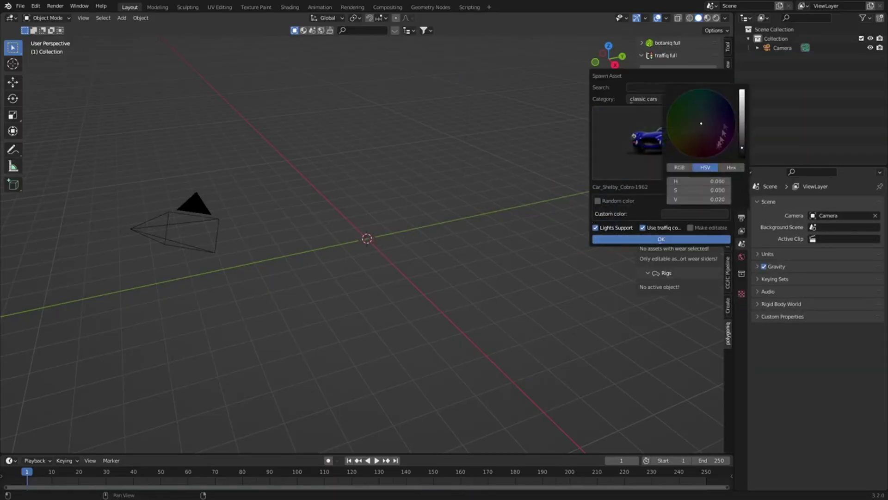
{"action": "left_click_drag", "start_coordinate": [743, 148], "coordinate": [742, 96]}
{"action": "left_click", "coordinate": [711, 106]}
{"action": "left_click", "coordinate": [662, 239]}
Switch the render engine to Cycles with 32 viewport max samples and rendered shading.
{"action": "left_click", "coordinate": [741, 204]}
{"action": "left_click", "coordinate": [837, 203]}
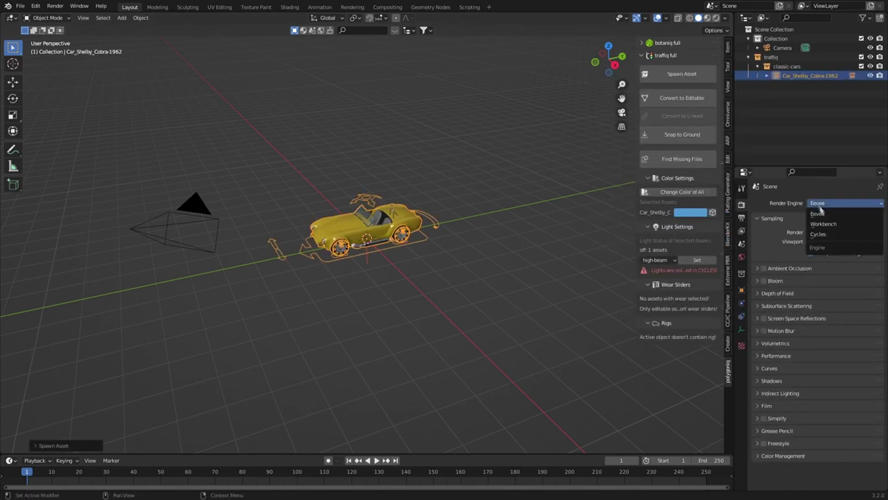
{"action": "left_click", "coordinate": [828, 226]}
{"action": "double_click", "coordinate": [833, 278]}
{"action": "type", "text": "32"}
{"action": "key", "text": "Return"}
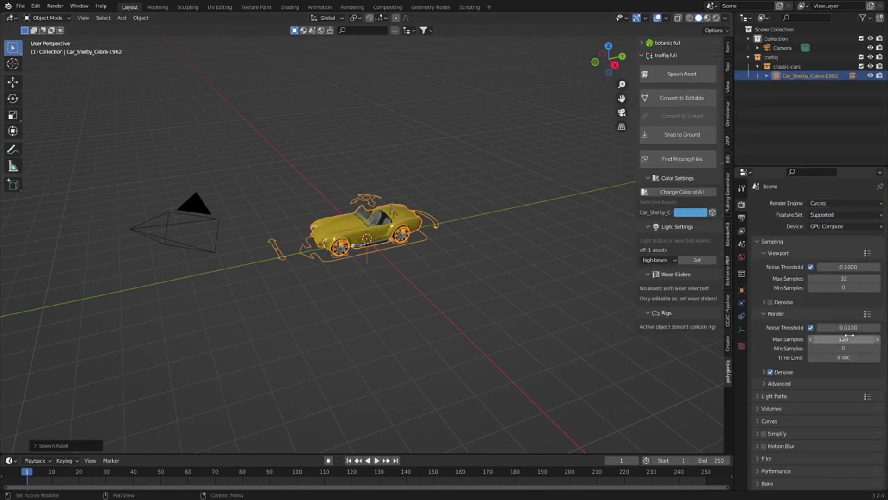
{"action": "left_click", "coordinate": [716, 18]}
{"action": "scroll", "coordinate": [408, 250], "scroll_direction": "up", "scroll_amount": 5}
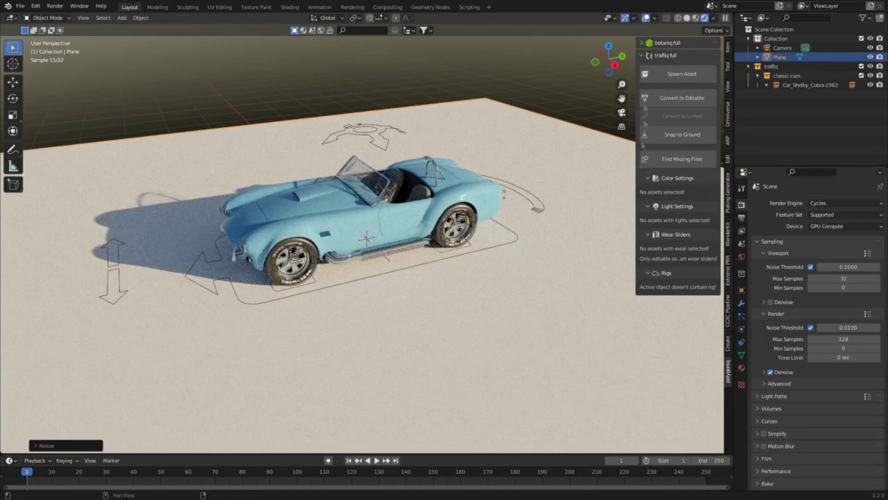
Scatter a botaniq grass variety onto the ground plane.
{"action": "left_click", "coordinate": [667, 62]}
{"action": "left_click", "coordinate": [687, 102]}
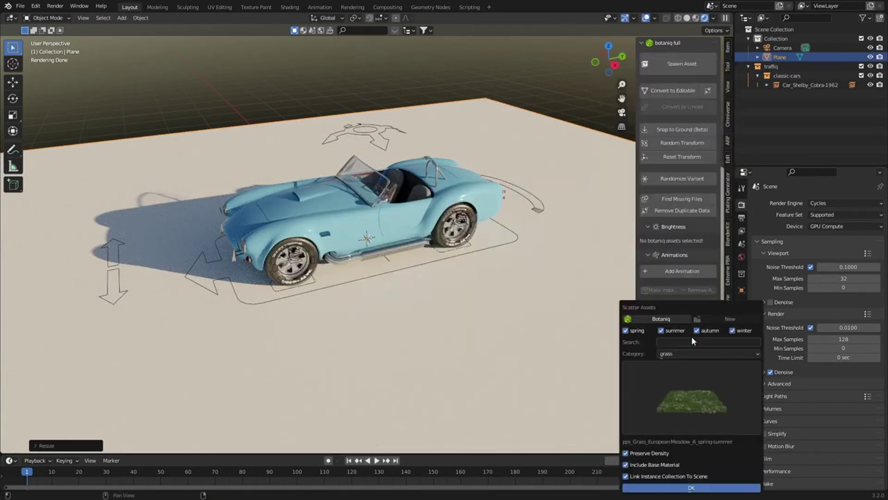
{"action": "left_click", "coordinate": [693, 366]}
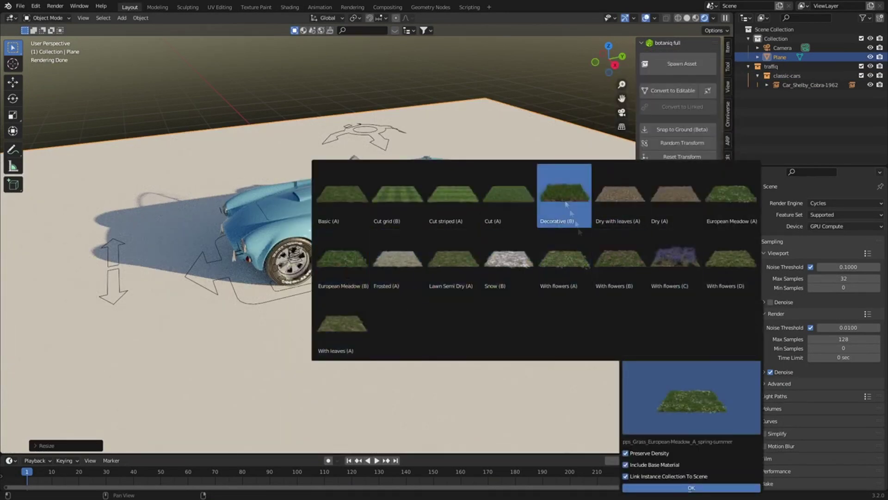
{"action": "left_click", "coordinate": [623, 266]}
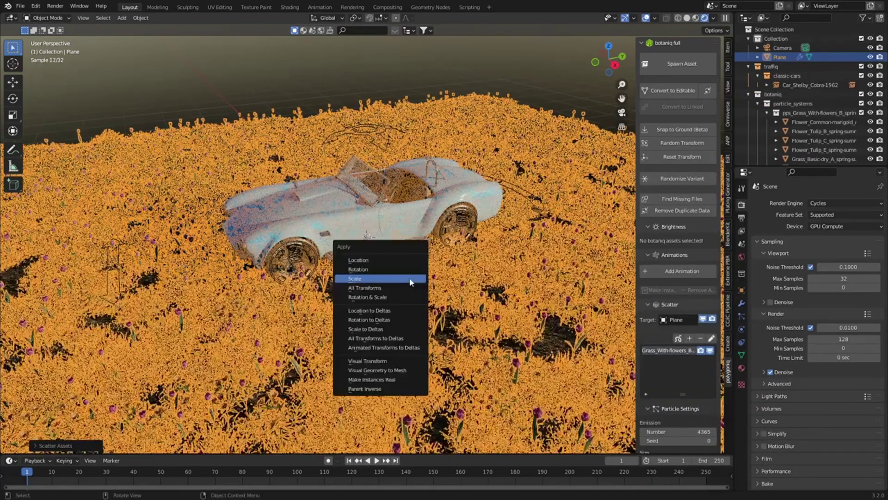
{"action": "left_click", "coordinate": [412, 280]}
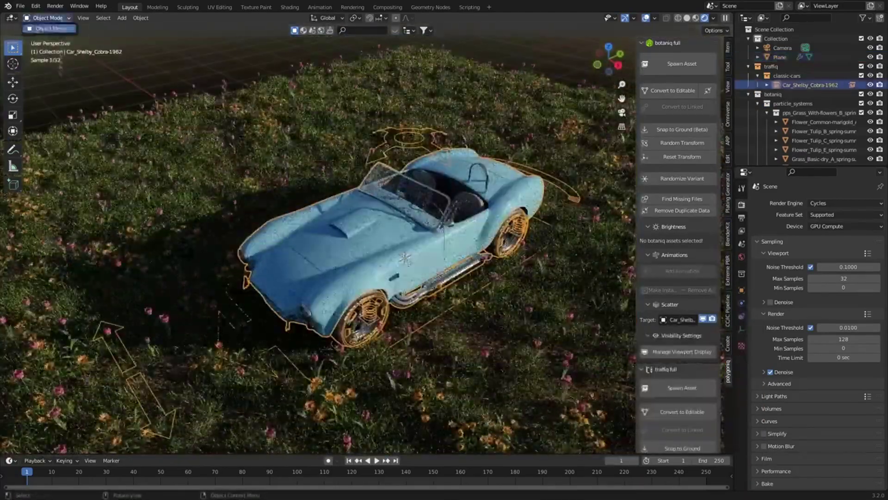
{"action": "scroll", "coordinate": [676, 406], "scroll_direction": "down", "scroll_amount": 3}
Convert the car to a rig and turn its steering and wheels in pose mode.
{"action": "left_click", "coordinate": [677, 358]}
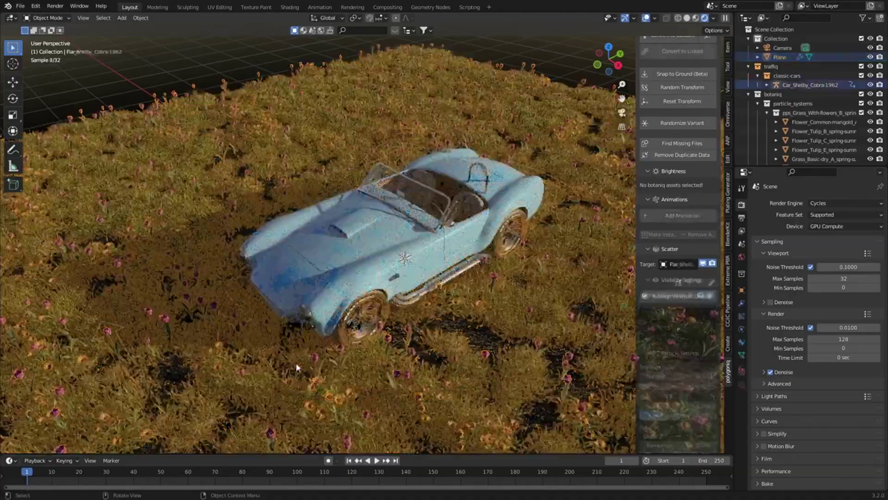
{"action": "left_click", "coordinate": [48, 18]}
{"action": "left_click", "coordinate": [50, 47]}
{"action": "left_click", "coordinate": [134, 367]}
{"action": "key", "text": "g"}
{"action": "left_click", "coordinate": [138, 294]}
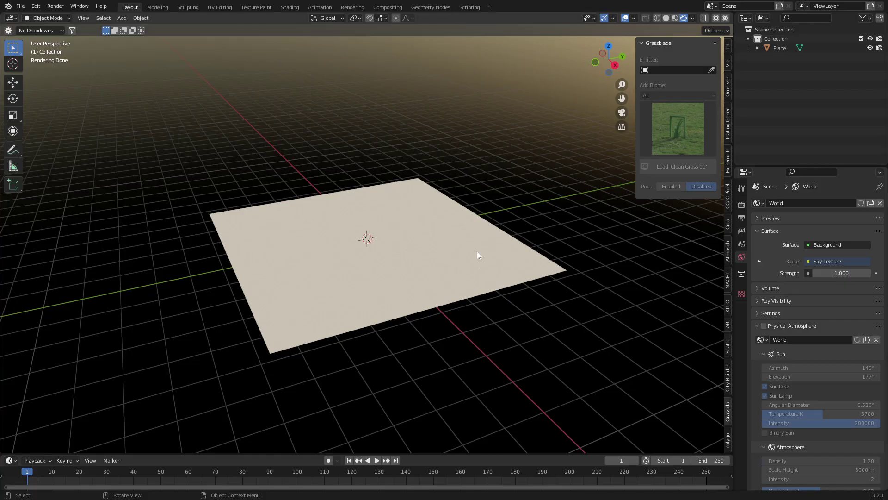
Set the plane as Grassblade emitter and load the Field Salad 01 biome onto it.
{"action": "left_click", "coordinate": [462, 267]}
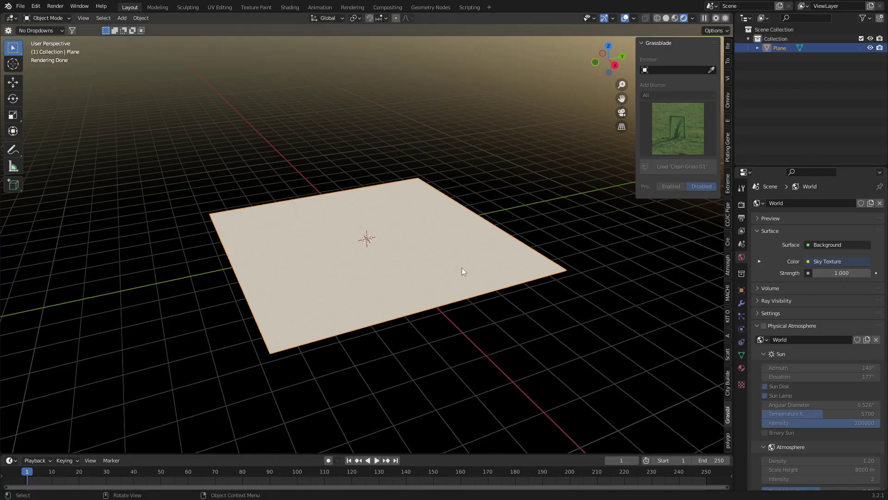
{"action": "left_click", "coordinate": [396, 262]}
{"action": "left_click", "coordinate": [659, 148]}
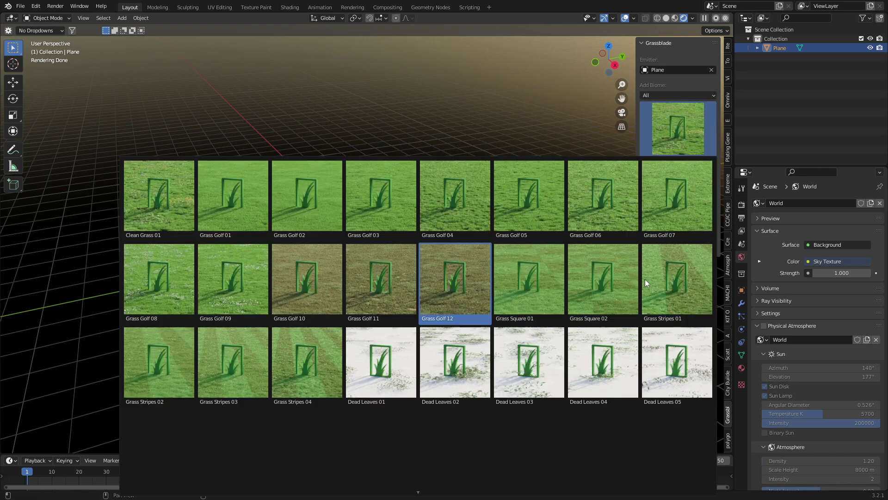
{"action": "scroll", "coordinate": [644, 278], "scroll_direction": "down", "scroll_amount": 10}
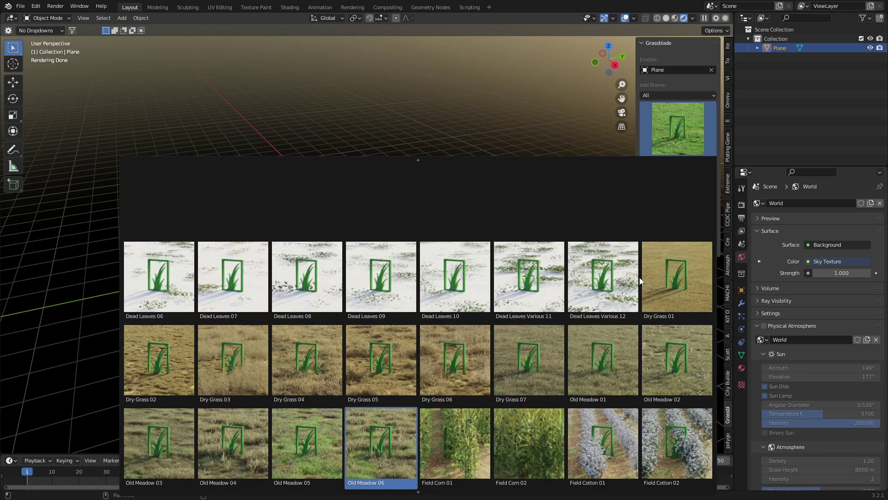
{"action": "scroll", "coordinate": [638, 280], "scroll_direction": "down", "scroll_amount": 1}
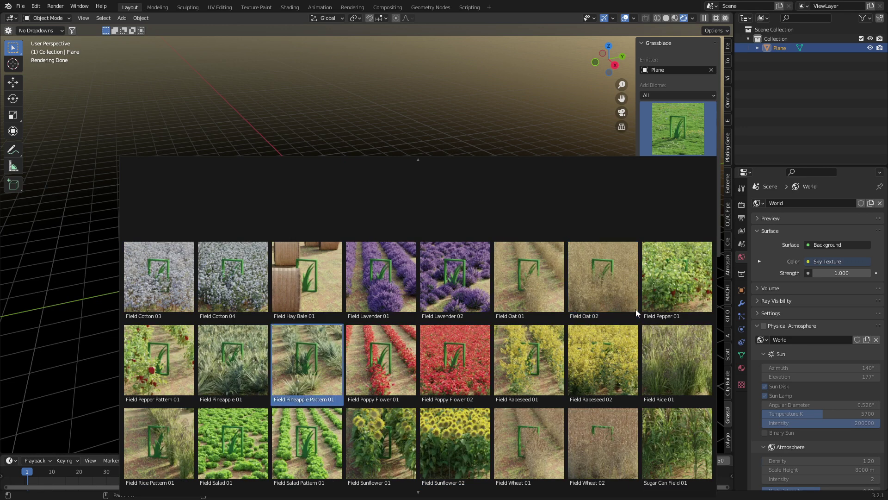
{"action": "scroll", "coordinate": [635, 319], "scroll_direction": "down", "scroll_amount": 1}
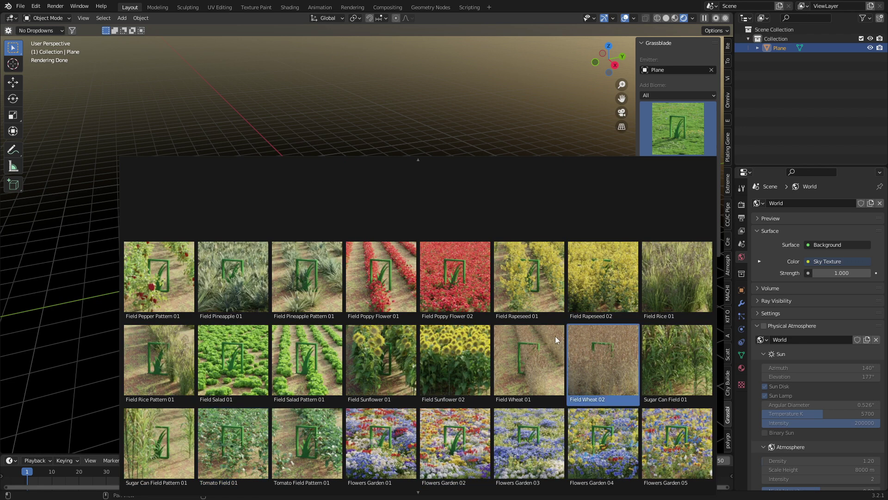
{"action": "left_click", "coordinate": [237, 372]}
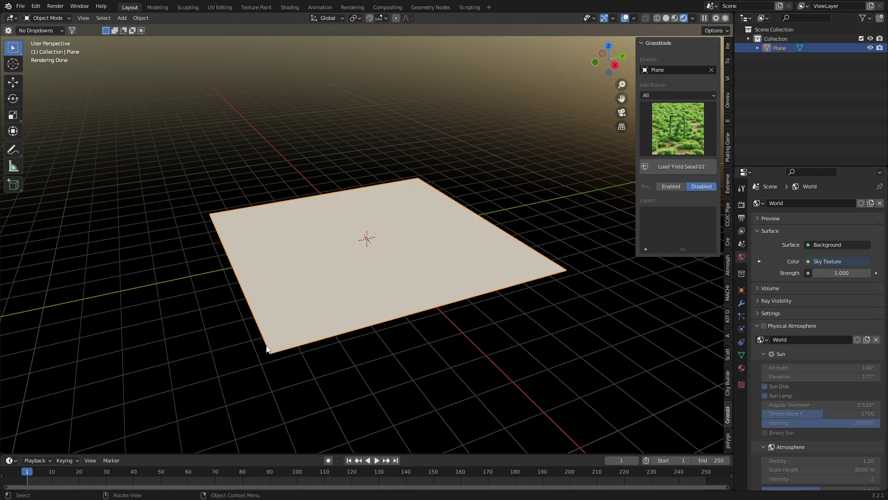
{"action": "left_click", "coordinate": [679, 165]}
{"action": "middle_click_drag", "start_coordinate": [385, 277], "coordinate": [418, 300]}
{"action": "scroll", "coordinate": [414, 303], "scroll_direction": "up", "scroll_amount": 3}
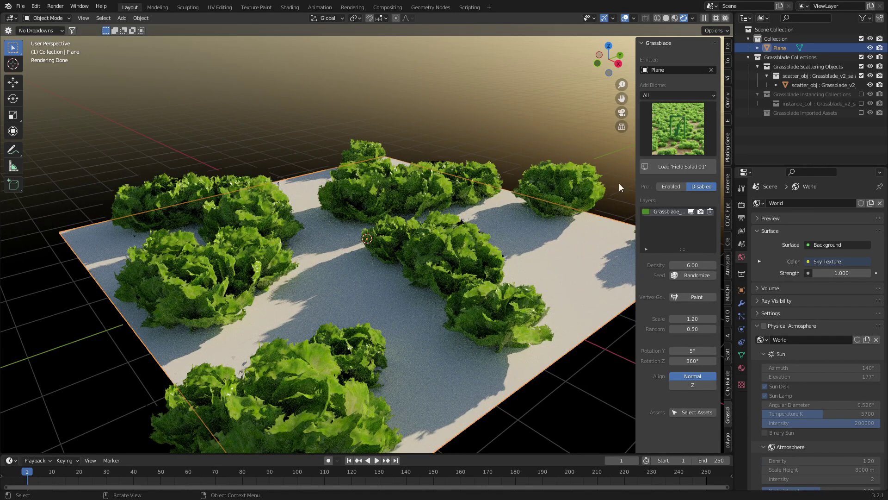
Load the Green Meadow 02 biome onto the plane.
{"action": "left_click", "coordinate": [675, 136]}
{"action": "scroll", "coordinate": [607, 353], "scroll_direction": "down", "scroll_amount": 8}
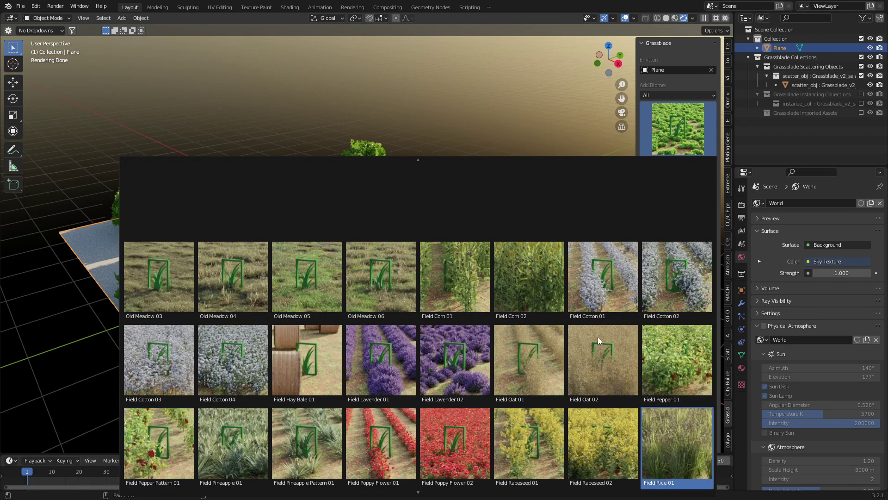
{"action": "scroll", "coordinate": [597, 338], "scroll_direction": "down", "scroll_amount": 6}
{"action": "left_click", "coordinate": [590, 453]}
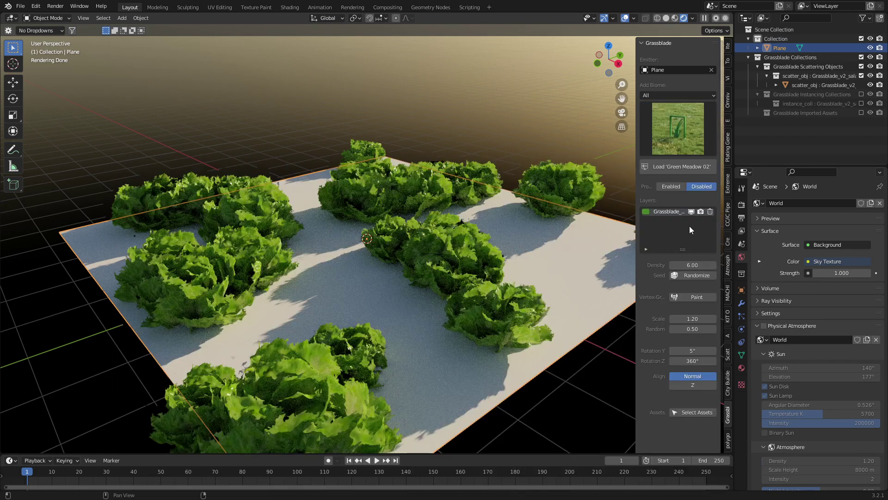
{"action": "left_click", "coordinate": [677, 165]}
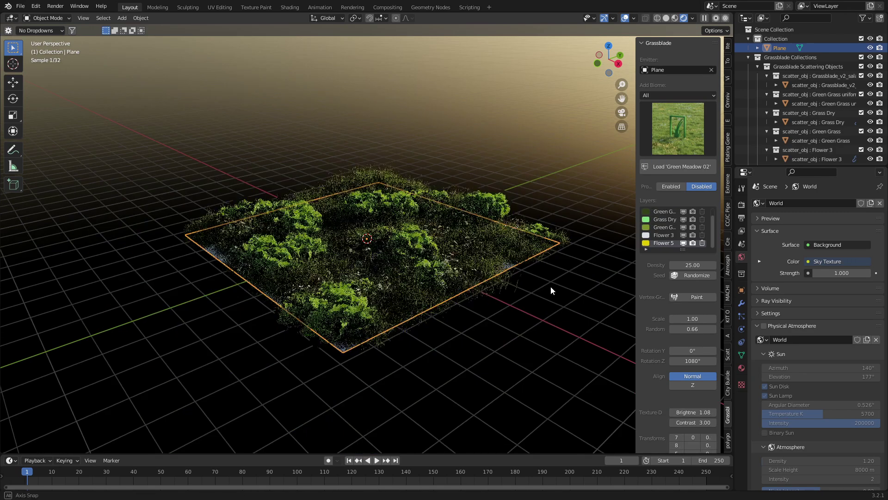
{"action": "middle_click_drag", "start_coordinate": [551, 286], "coordinate": [544, 286]}
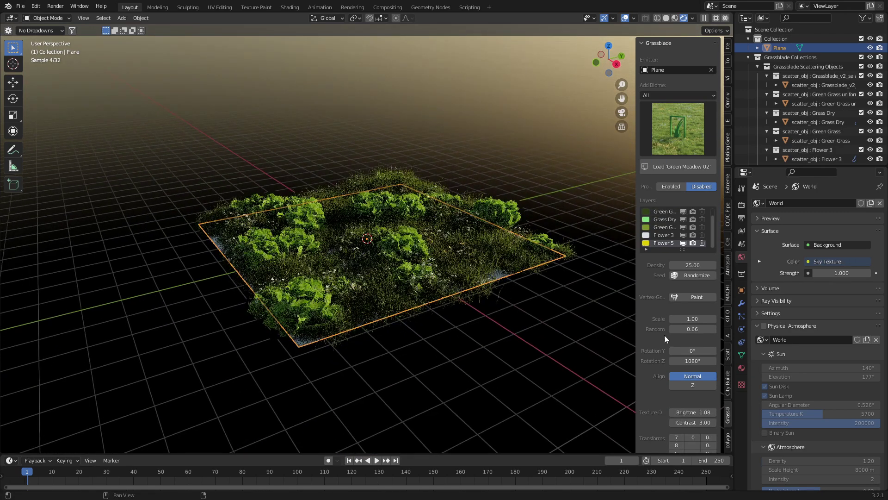
Create a new material for the plane with a dark brown base colour.
{"action": "left_click", "coordinate": [742, 368]}
{"action": "left_click", "coordinate": [758, 242]}
{"action": "left_click", "coordinate": [770, 242]}
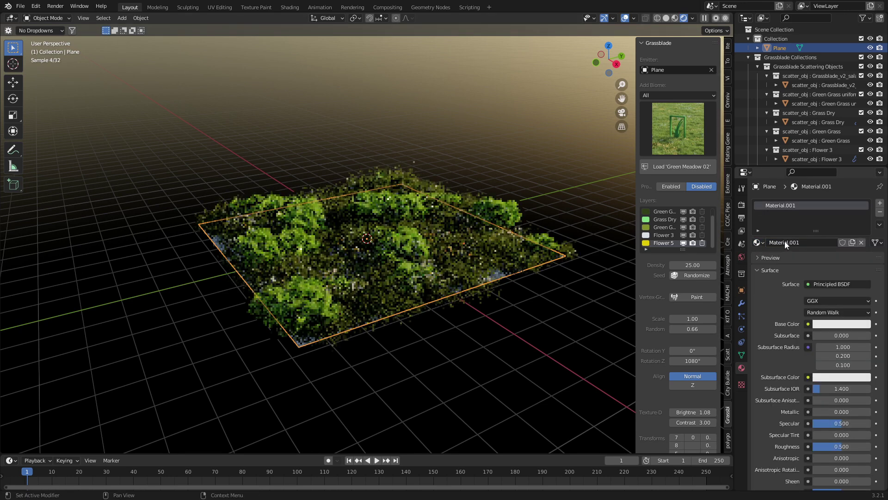
{"action": "double_click", "coordinate": [785, 242]}
{"action": "left_click", "coordinate": [841, 324]}
{"action": "left_click", "coordinate": [841, 324]}
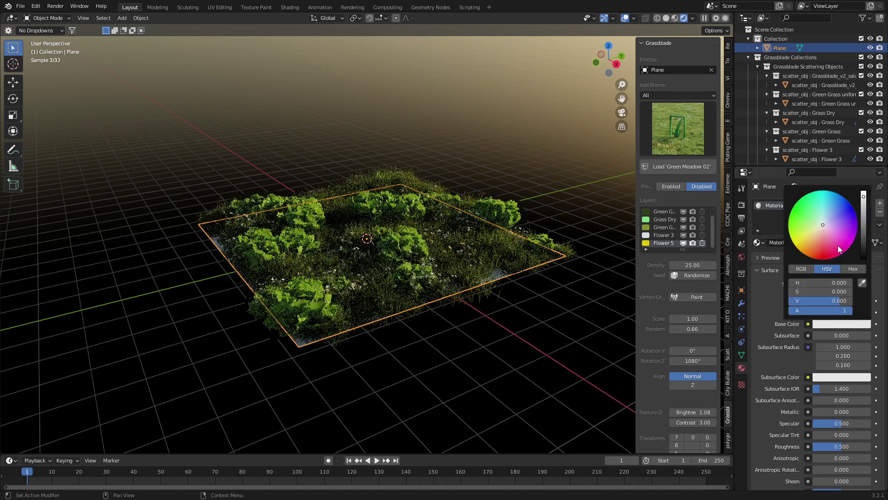
{"action": "left_click", "coordinate": [813, 246]}
{"action": "left_click_drag", "start_coordinate": [864, 232], "coordinate": [864, 248]}
{"action": "left_click", "coordinate": [544, 331]}
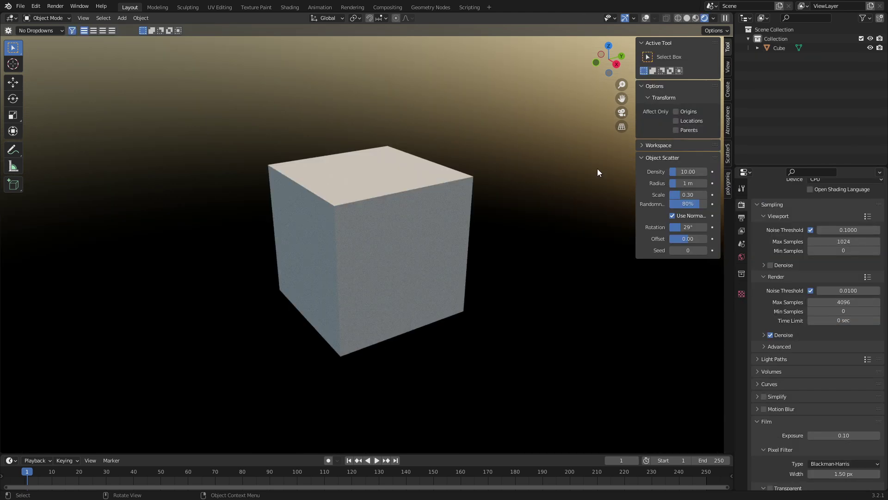
Set the Cube as the Scatter5 emitter and apply the 04 Random preset.
{"action": "left_click", "coordinate": [728, 153]}
{"action": "left_click", "coordinate": [678, 72]}
{"action": "left_click", "coordinate": [688, 87]}
{"action": "left_click", "coordinate": [692, 136]}
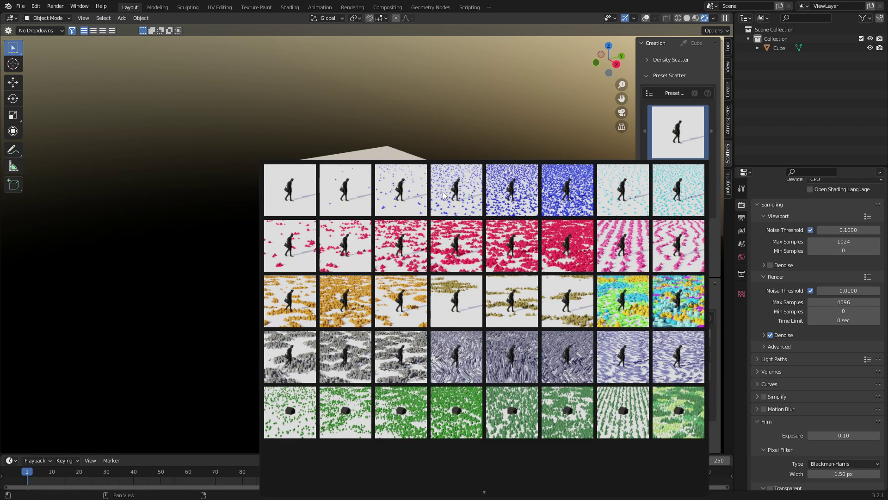
{"action": "left_click", "coordinate": [470, 194]}
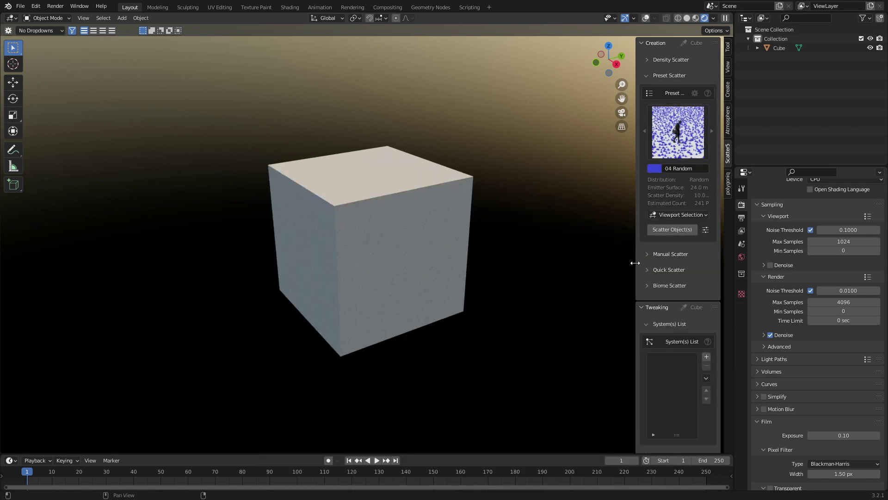
Open the biomes library, reload it and show all biomes.
{"action": "left_click_drag", "start_coordinate": [636, 263], "coordinate": [565, 273]}
{"action": "left_click", "coordinate": [590, 285]}
{"action": "left_click", "coordinate": [617, 319]}
{"action": "left_click", "coordinate": [140, 50]}
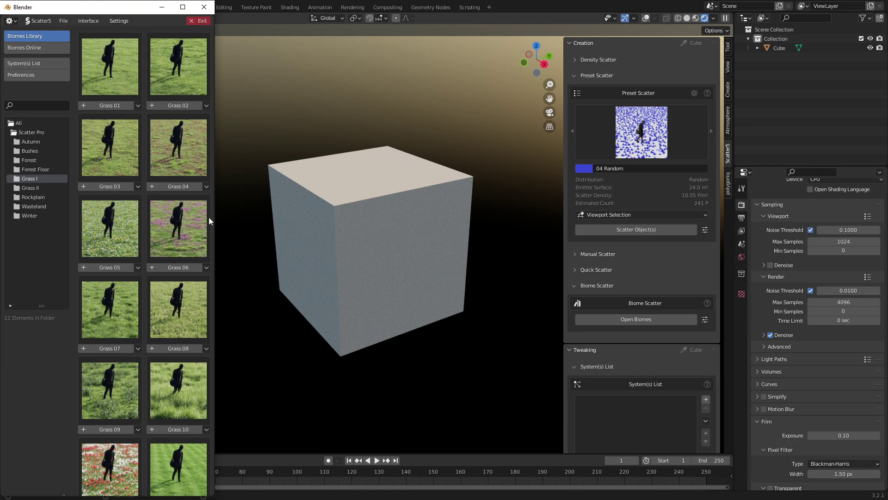
{"action": "left_click_drag", "start_coordinate": [214, 221], "coordinate": [415, 215]}
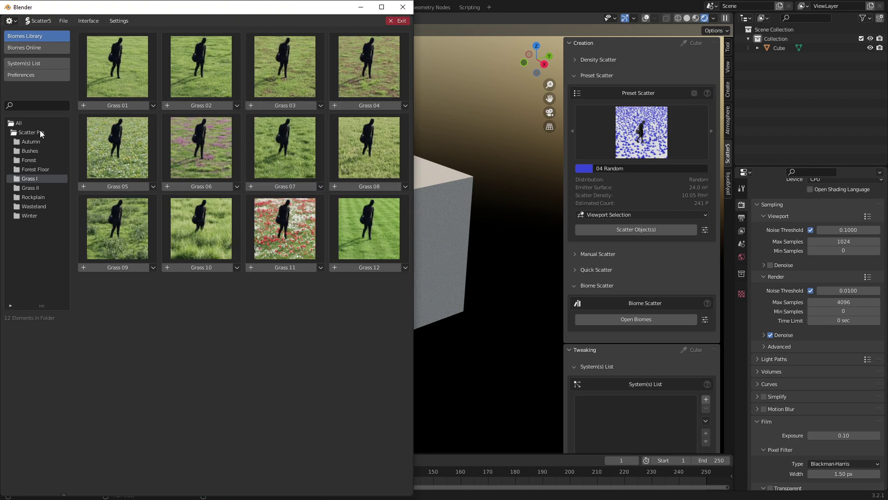
{"action": "left_click", "coordinate": [26, 125]}
{"action": "scroll", "coordinate": [305, 296], "scroll_direction": "down", "scroll_amount": 10}
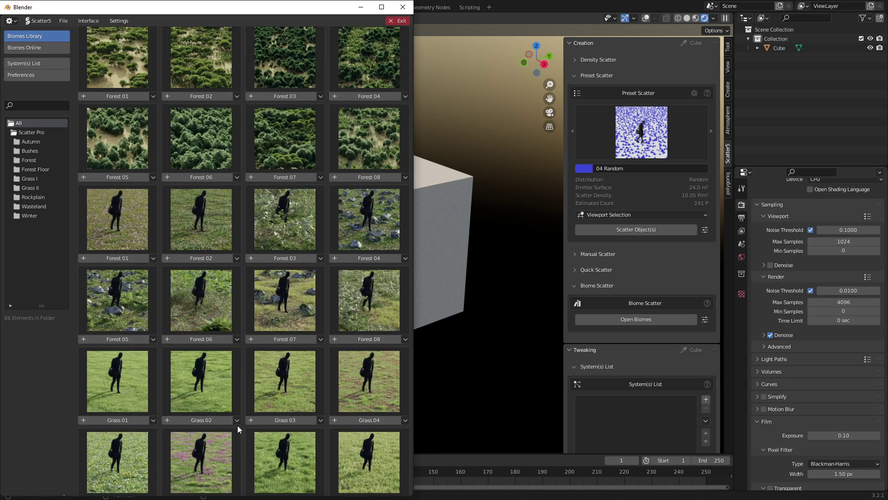
Scatter the Forest 03 biome onto the cube and orbit around it.
{"action": "left_click", "coordinate": [283, 260]}
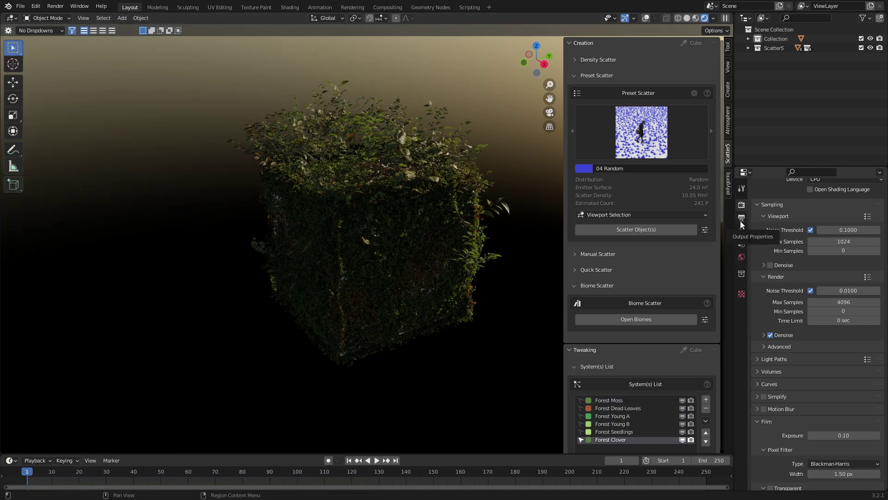
{"action": "middle_click_drag", "start_coordinate": [518, 221], "coordinate": [646, 218]}
{"action": "middle_click_drag", "start_coordinate": [381, 262], "coordinate": [495, 255]}
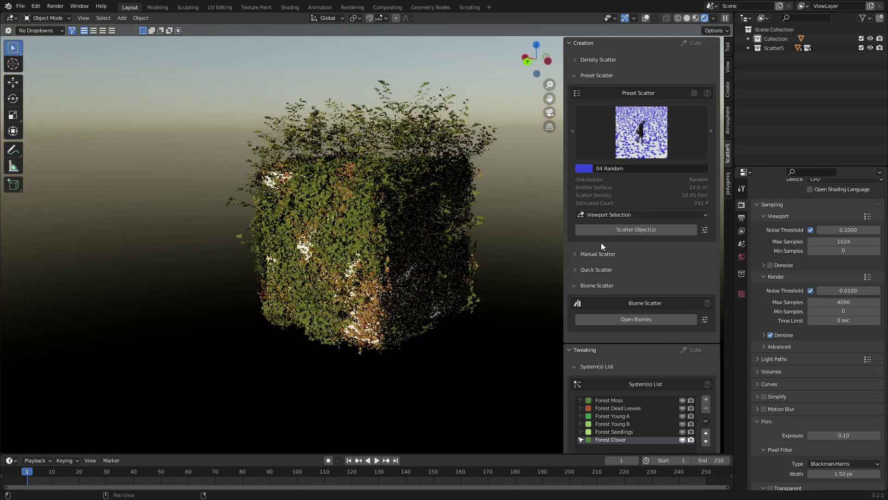
Darken the cube's material base colour to dark brown.
{"action": "left_click", "coordinate": [436, 316]}
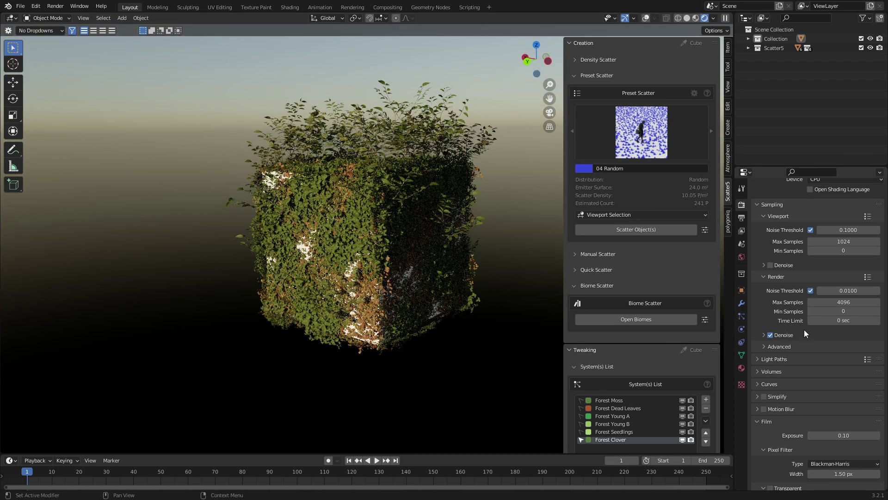
{"action": "left_click", "coordinate": [741, 368]}
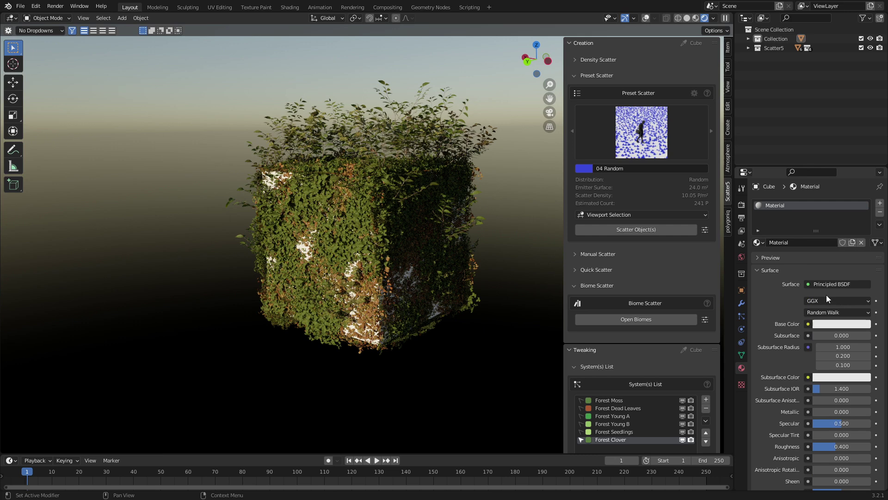
{"action": "left_click", "coordinate": [830, 326]}
{"action": "left_click", "coordinate": [802, 240]}
{"action": "left_click_drag", "start_coordinate": [864, 230], "coordinate": [863, 250]}
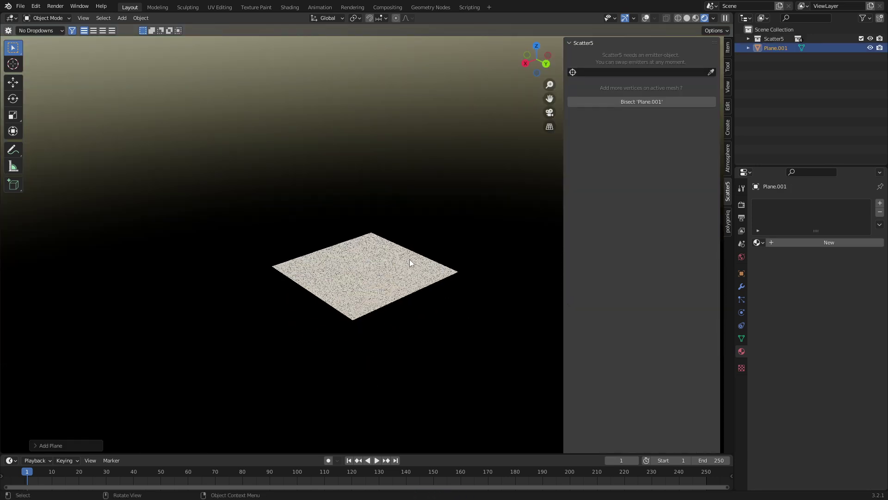
Set Plane.001 as the scatter emitter with the 13 Pattern preset.
{"action": "scroll", "coordinate": [373, 254], "scroll_direction": "up", "scroll_amount": 3}
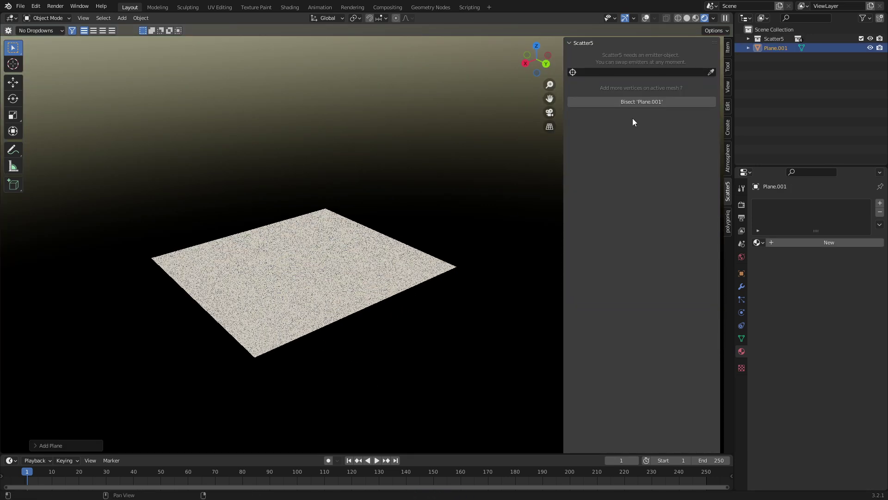
{"action": "left_click", "coordinate": [710, 73]}
{"action": "left_click", "coordinate": [712, 72]}
{"action": "left_click", "coordinate": [349, 272]}
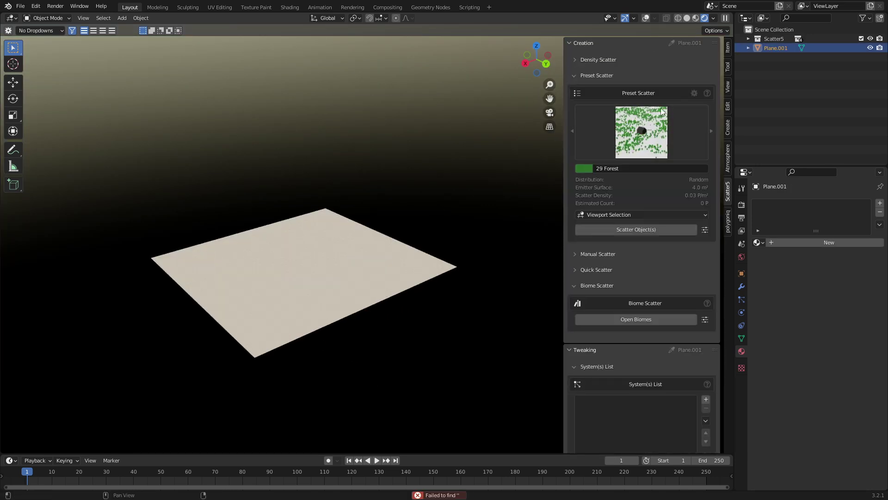
{"action": "left_click", "coordinate": [643, 132]}
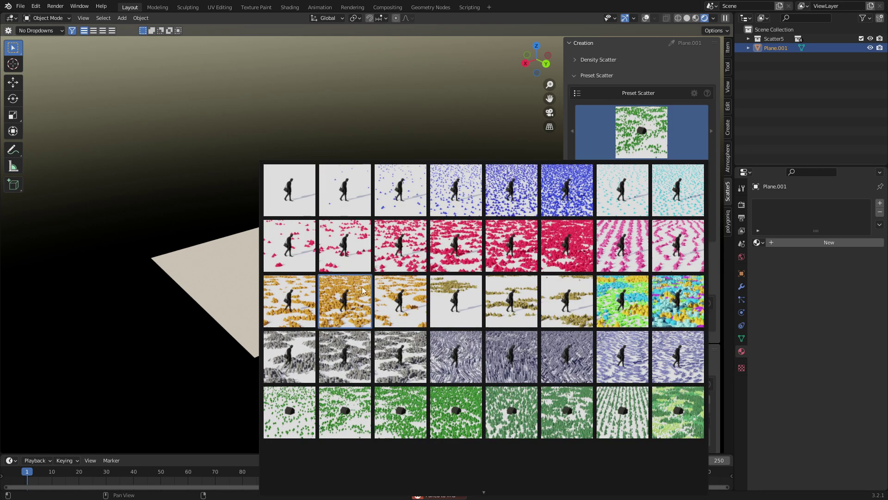
{"action": "left_click", "coordinate": [568, 246]}
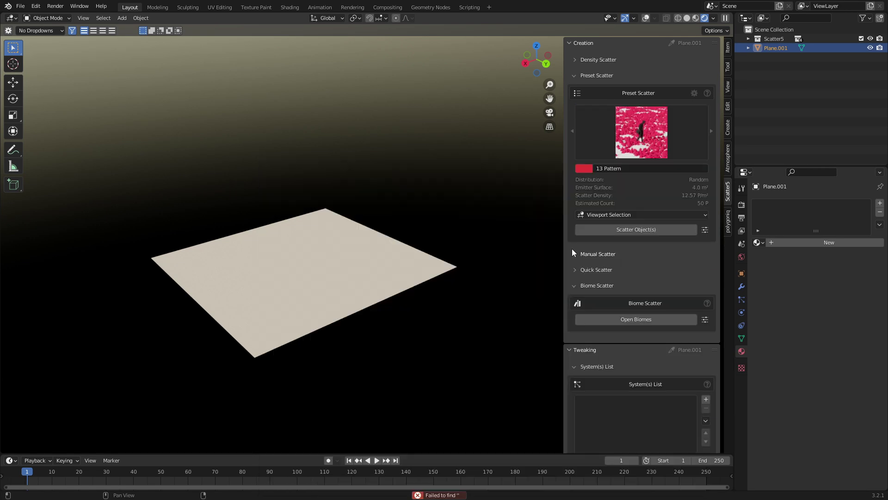
Scatter the Grass 12 biome from the Grass I folder onto the plane.
{"action": "left_click", "coordinate": [650, 319]}
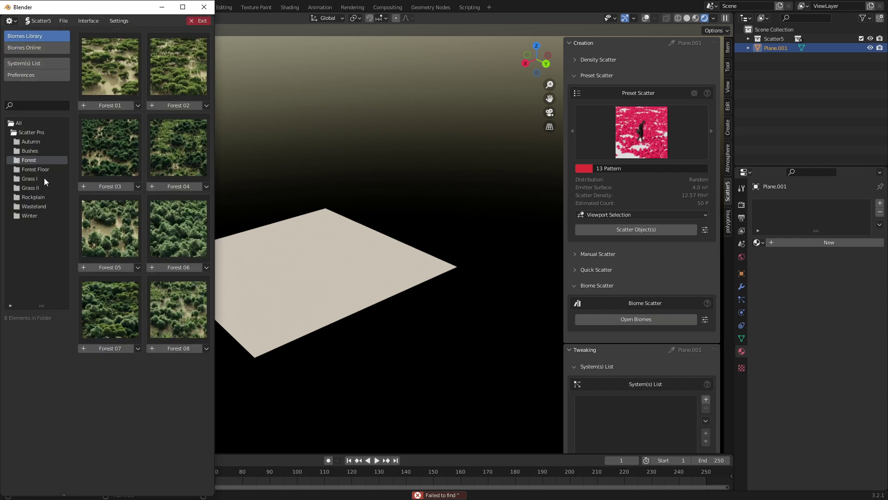
{"action": "left_click", "coordinate": [30, 178]}
{"action": "scroll", "coordinate": [174, 361], "scroll_direction": "down", "scroll_amount": 5}
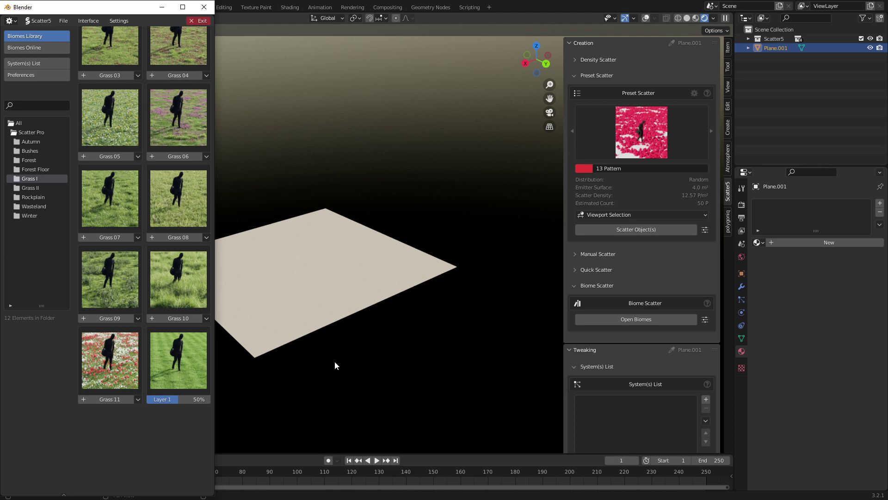
{"action": "middle_click_drag", "start_coordinate": [342, 318], "coordinate": [388, 334]}
Give the plane a new material with a near-black base colour.
{"action": "left_click", "coordinate": [808, 243]}
{"action": "left_click", "coordinate": [831, 325]}
{"action": "left_click", "coordinate": [802, 246]}
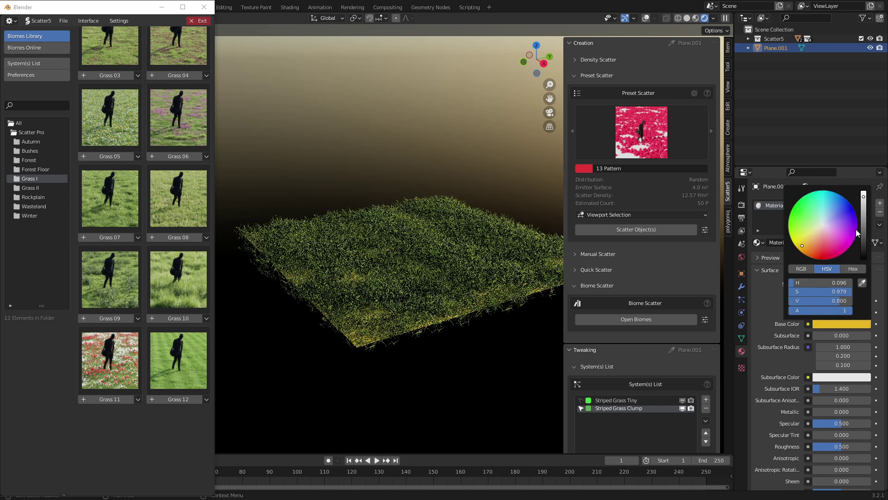
{"action": "left_click_drag", "start_coordinate": [863, 235], "coordinate": [864, 251]}
{"action": "left_click", "coordinate": [380, 320]}
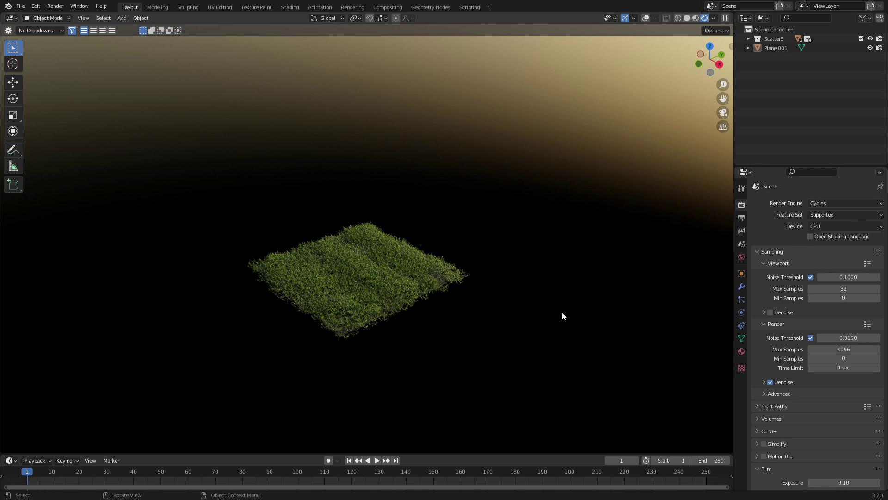
Switch to the environment filter set and add HK Medium #7 from City Builder 3D.
{"action": "key", "text": "shift+w"}
{"action": "left_click", "coordinate": [520, 312]}
{"action": "key", "text": "n"}
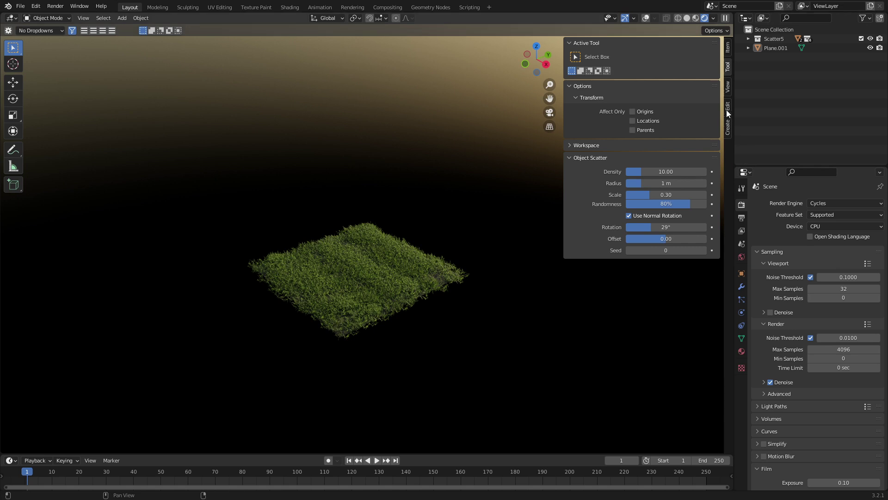
{"action": "left_click", "coordinate": [728, 190]}
{"action": "left_click", "coordinate": [730, 229]}
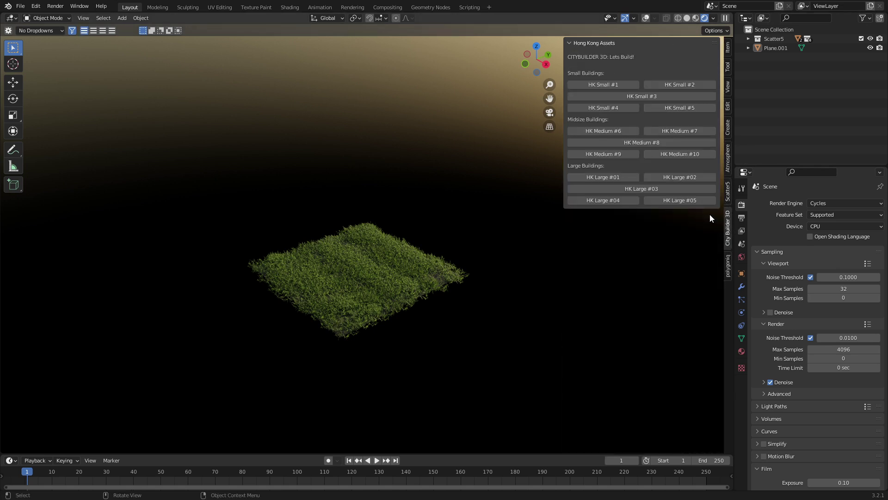
{"action": "left_click", "coordinate": [676, 132]}
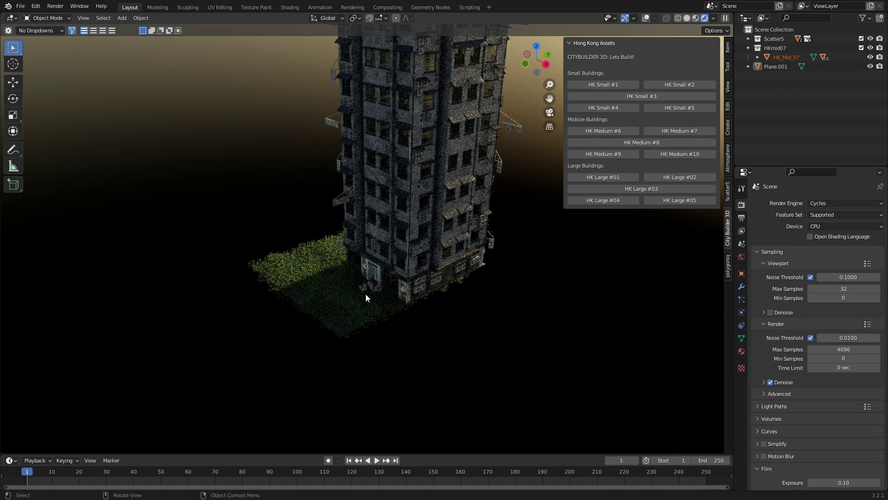
Move HK_Mid_07 along the Y axis and rotate it around Z.
{"action": "middle_click_drag", "start_coordinate": [396, 285], "coordinate": [390, 293], "text": "shift"}
{"action": "left_click", "coordinate": [390, 296]}
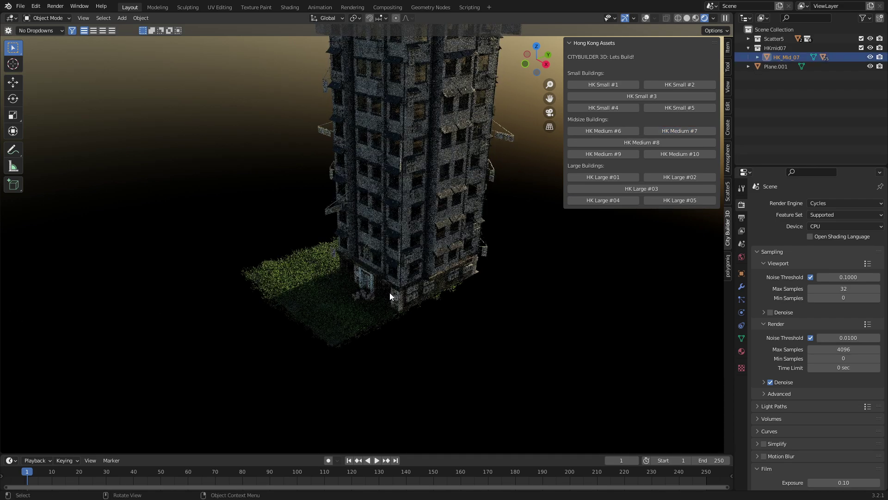
{"action": "key", "text": "g"}
{"action": "key", "text": "y"}
{"action": "left_click", "coordinate": [493, 270]}
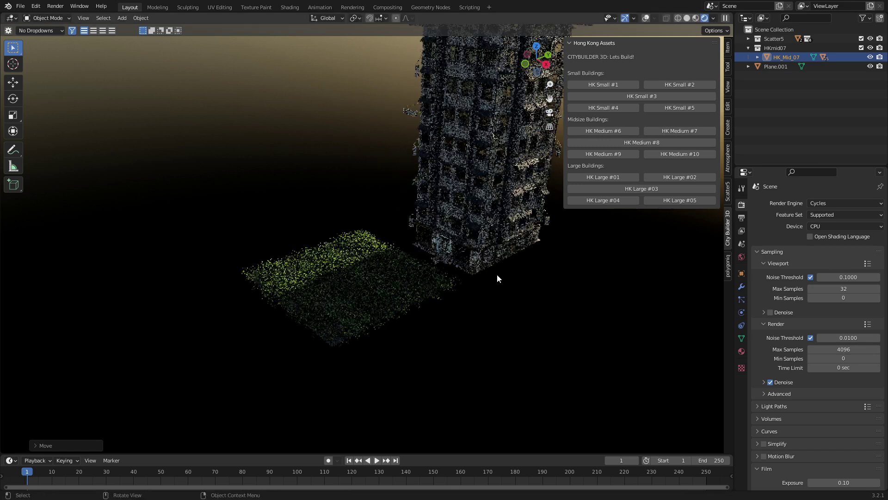
{"action": "key", "text": "r"}
{"action": "key", "text": "z"}
{"action": "left_click", "coordinate": [385, 293]}
{"action": "scroll", "coordinate": [398, 292], "scroll_direction": "down", "scroll_amount": 4}
{"action": "scroll", "coordinate": [406, 291], "scroll_direction": "up", "scroll_amount": 1}
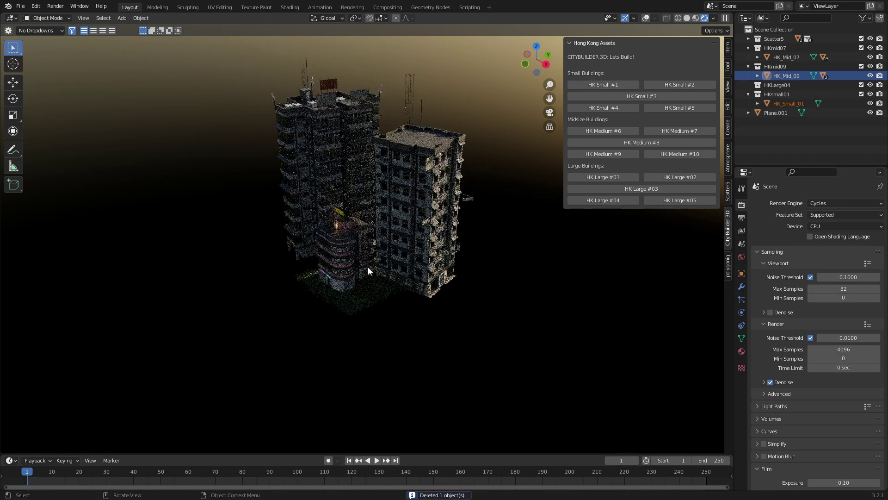
Lower the small building and shift it along the X axis.
{"action": "key", "text": "g"}
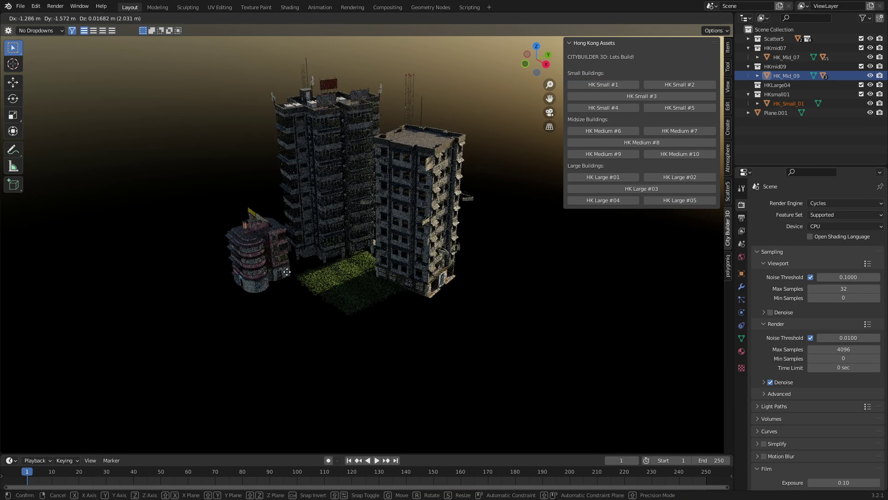
{"action": "left_click", "coordinate": [287, 278]}
{"action": "key", "text": "g"}
{"action": "key", "text": "x"}
{"action": "left_click", "coordinate": [300, 290]}
{"action": "scroll", "coordinate": [301, 290], "scroll_direction": "up", "scroll_amount": 1}
{"action": "scroll", "coordinate": [301, 290], "scroll_direction": "up", "scroll_amount": 4}
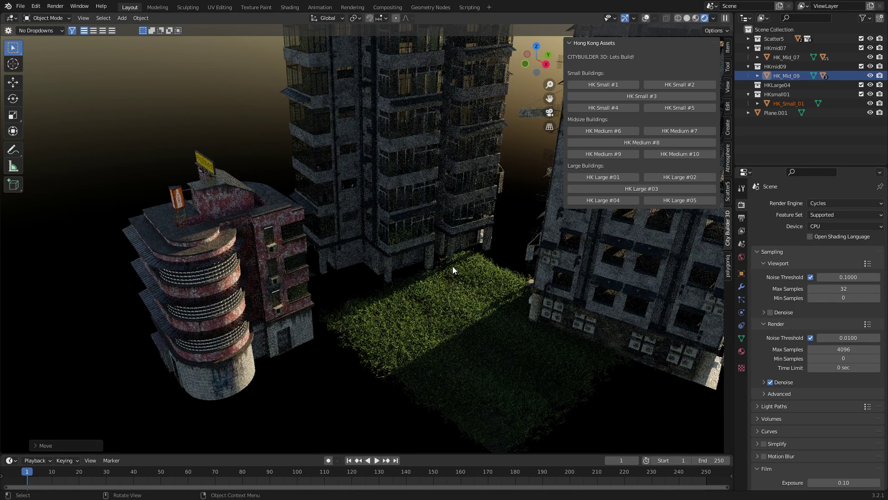
{"action": "mouse_move", "coordinate": [453, 268]}
{"action": "middle_mouse_down"}
{"action": "mouse_move", "coordinate": [509, 237]}
{"action": "mouse_move", "coordinate": [515, 204]}
{"action": "mouse_move", "coordinate": [441, 261]}
{"action": "middle_mouse_up"}
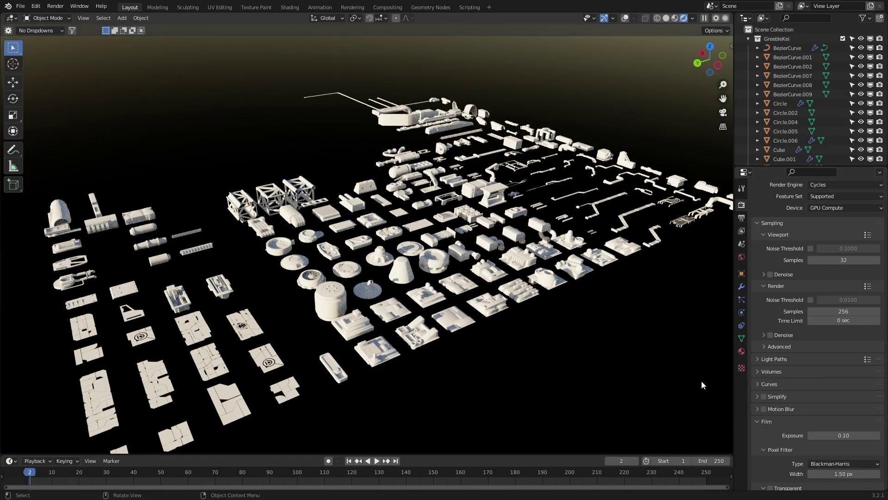
Orbit and zoom around the greeble kitbash parts to inspect them.
{"action": "middle_click_drag", "start_coordinate": [570, 355], "coordinate": [368, 328]}
{"action": "scroll", "coordinate": [346, 359], "scroll_direction": "up", "scroll_amount": 3}
{"action": "scroll", "coordinate": [401, 345], "scroll_direction": "down", "scroll_amount": 3}
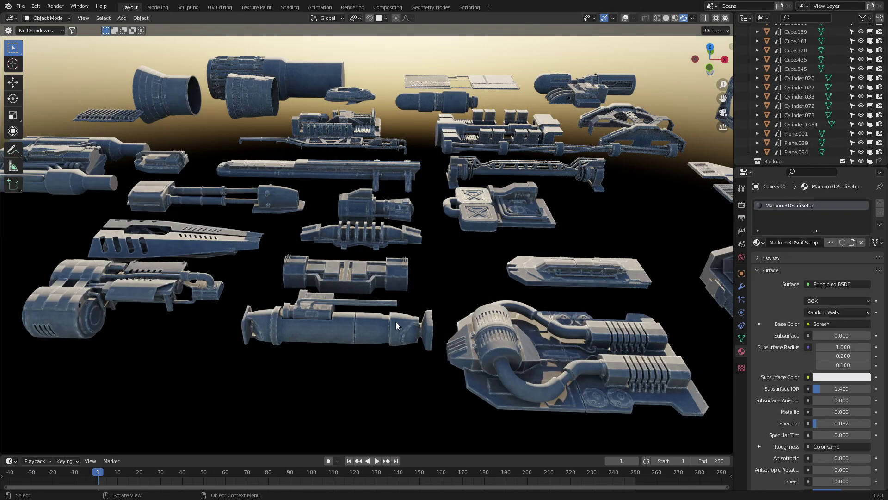
{"action": "middle_click_drag", "start_coordinate": [396, 322], "coordinate": [451, 320]}
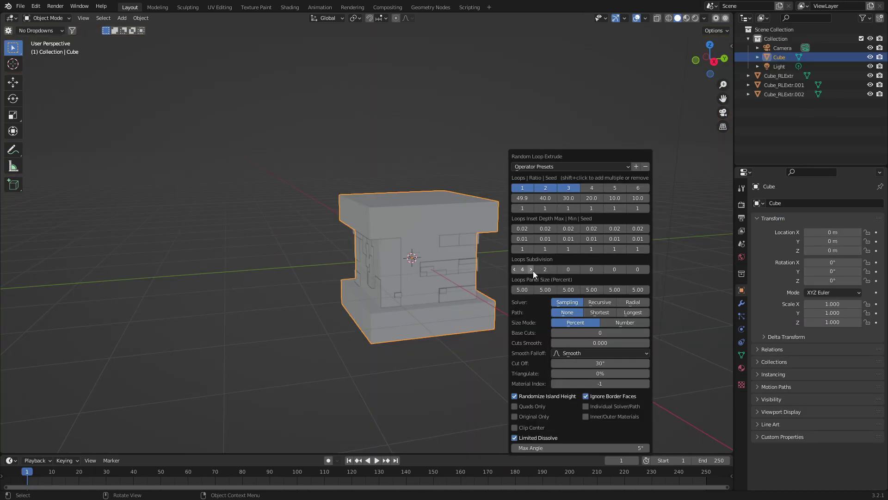
Reopen the Random Loop Extrude settings, try one base cut then 0, and change the loops inset depth.
{"action": "scroll", "coordinate": [479, 294], "scroll_direction": "up", "scroll_amount": 3}
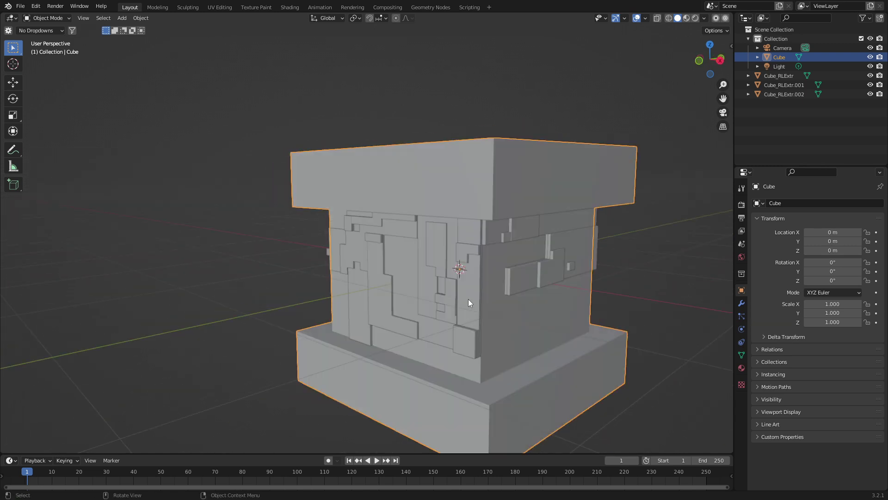
{"action": "key", "text": "F9"}
{"action": "middle_click_drag", "start_coordinate": [469, 299], "coordinate": [386, 332]}
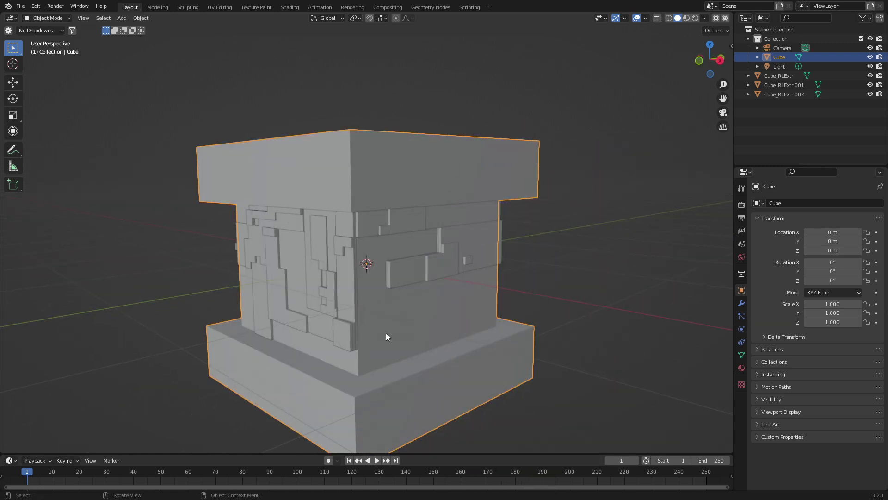
{"action": "key", "text": "F9"}
{"action": "left_click", "coordinate": [522, 373]}
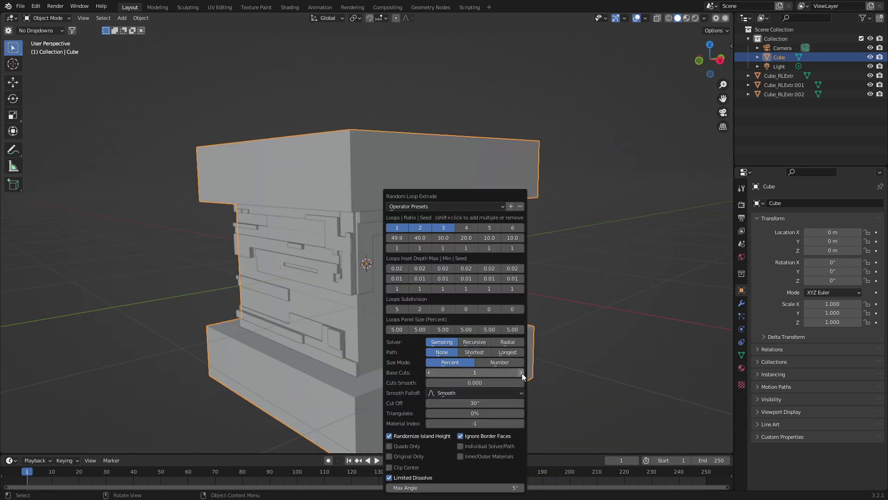
{"action": "left_click", "coordinate": [429, 372]}
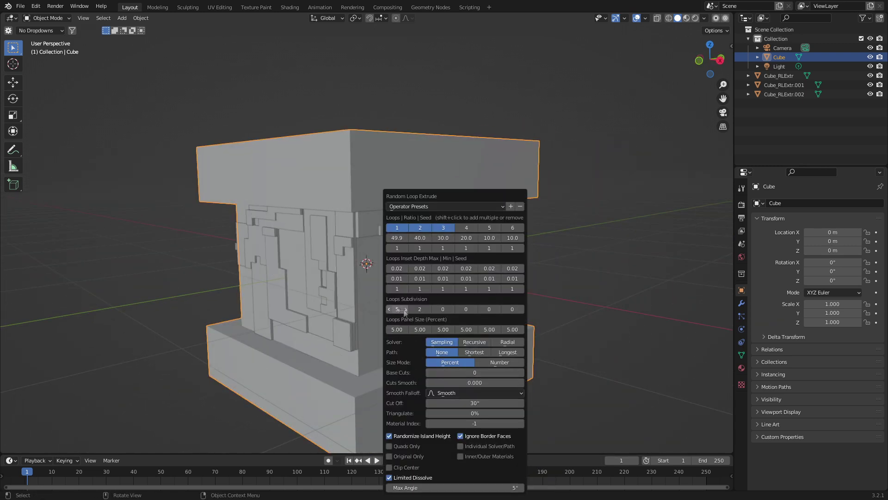
{"action": "left_click", "coordinate": [406, 268]}
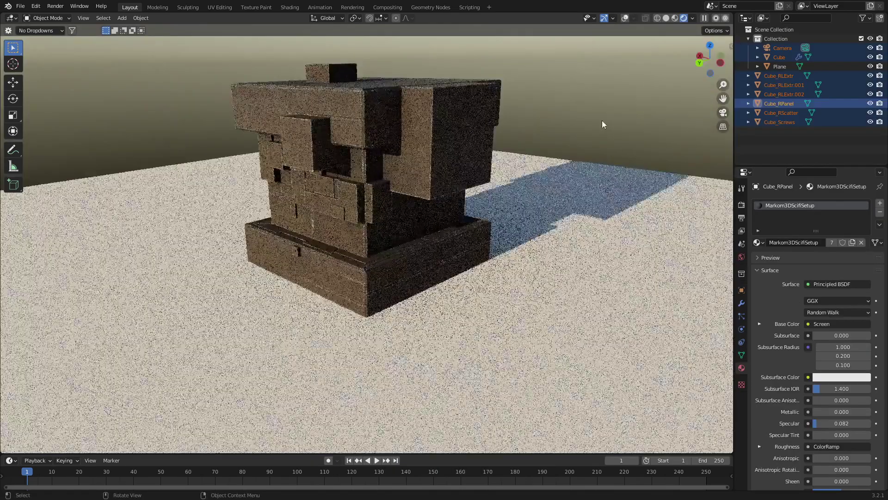
{"action": "middle_click_drag", "start_coordinate": [602, 124], "coordinate": [453, 131]}
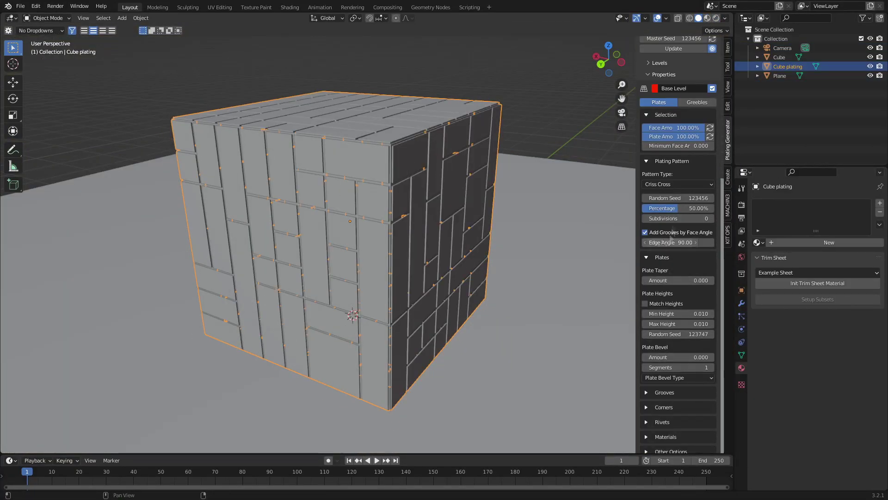
Set the plating to the Triangular pattern with 0 subdivisions and 0.050 max height.
{"action": "left_click", "coordinate": [678, 184]}
{"action": "left_click", "coordinate": [666, 221]}
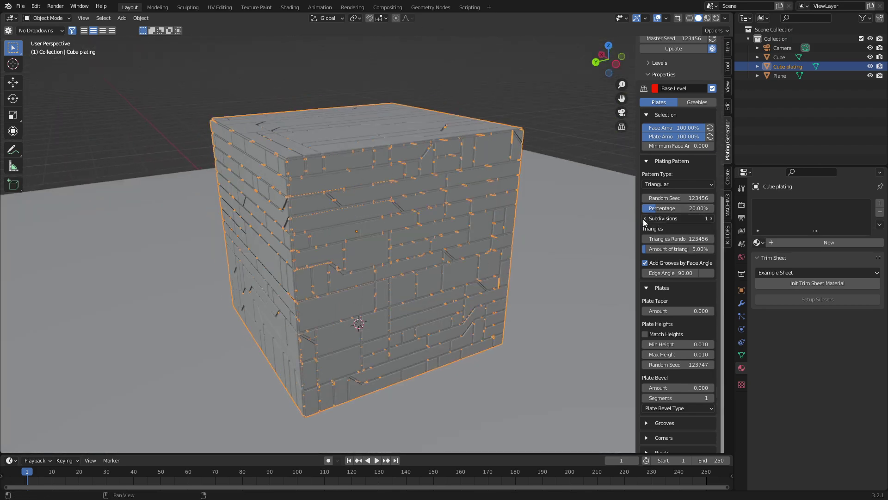
{"action": "left_click", "coordinate": [644, 218]}
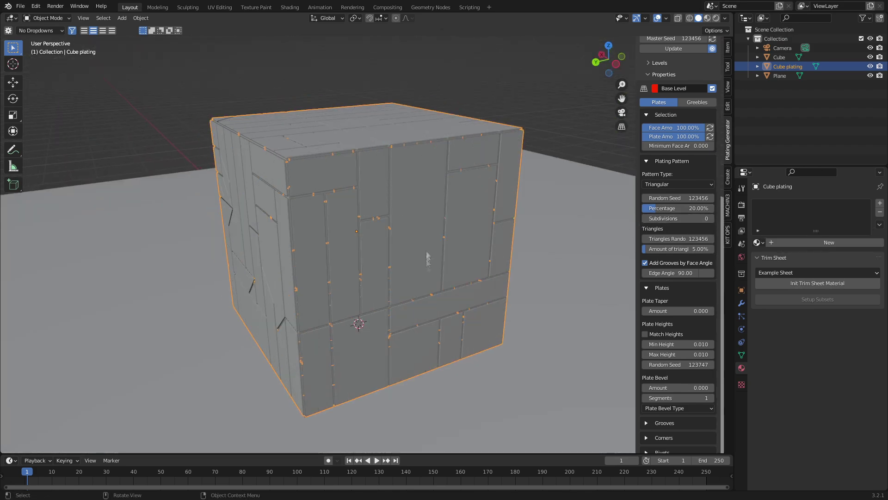
{"action": "mouse_move", "coordinate": [669, 354]}
{"action": "left_mouse_down"}
{"action": "mouse_move", "coordinate": [685, 354]}
{"action": "mouse_move", "coordinate": [670, 354]}
{"action": "left_mouse_up"}
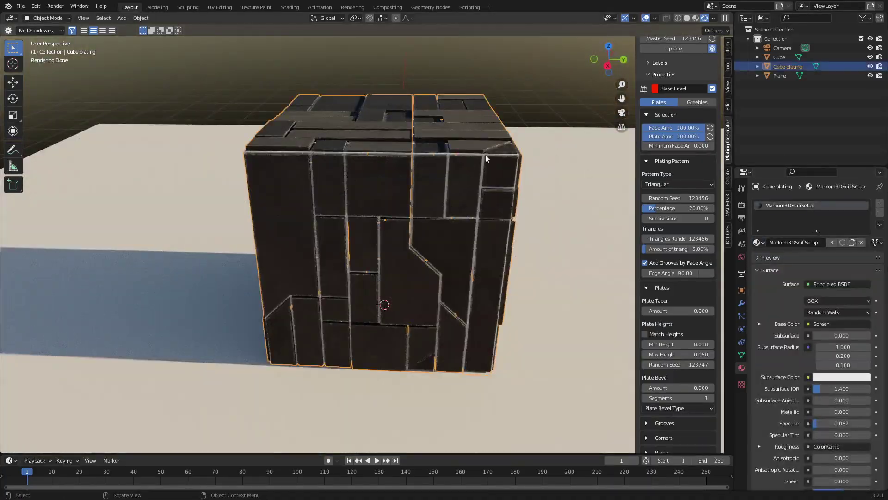
{"action": "left_click", "coordinate": [485, 155]}
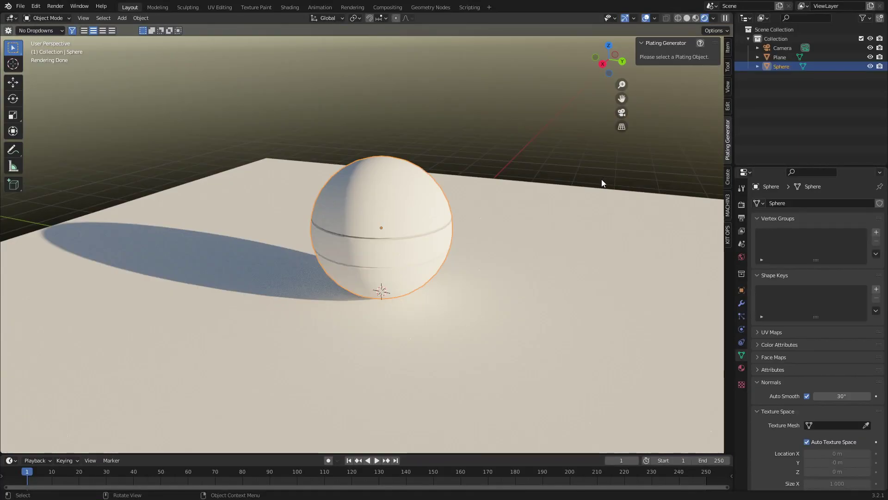
Open the Extreme PBR library and apply the pink Granite_04 material to the sphere.
{"action": "key", "text": "alt+n"}
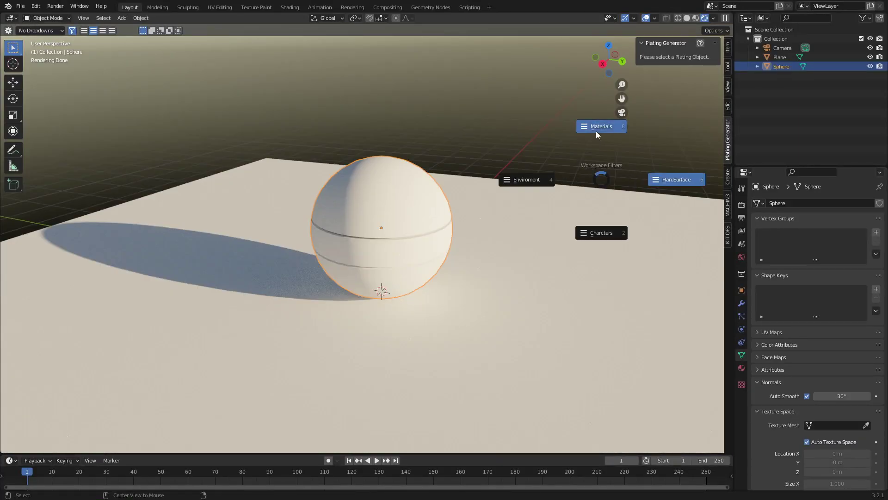
{"action": "left_click", "coordinate": [596, 131]}
{"action": "left_click", "coordinate": [728, 135]}
{"action": "left_click", "coordinate": [690, 90]}
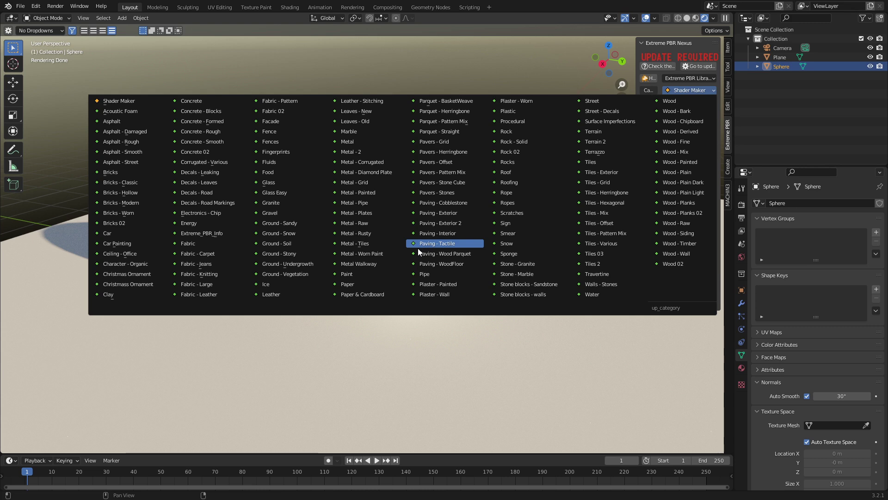
{"action": "left_click", "coordinate": [279, 205]}
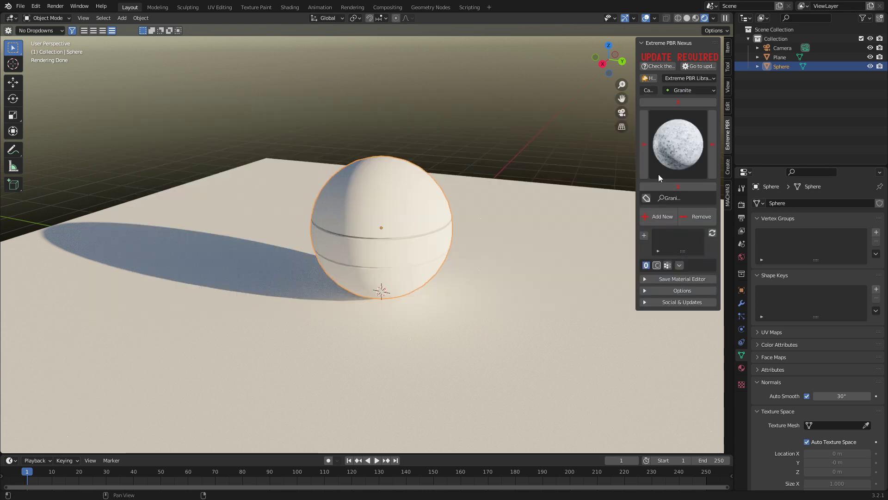
{"action": "left_click", "coordinate": [681, 152]}
{"action": "left_click", "coordinate": [682, 149]}
{"action": "left_click", "coordinate": [683, 144]}
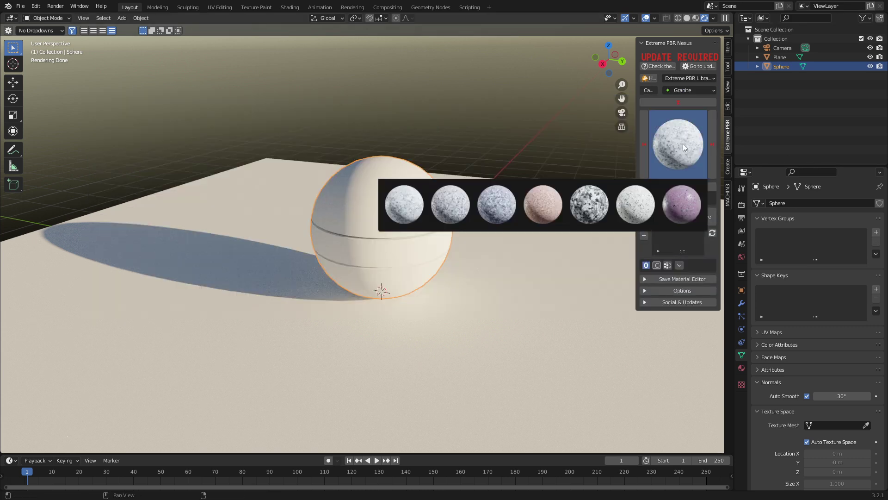
{"action": "left_click", "coordinate": [527, 213]}
{"action": "left_click", "coordinate": [659, 218]}
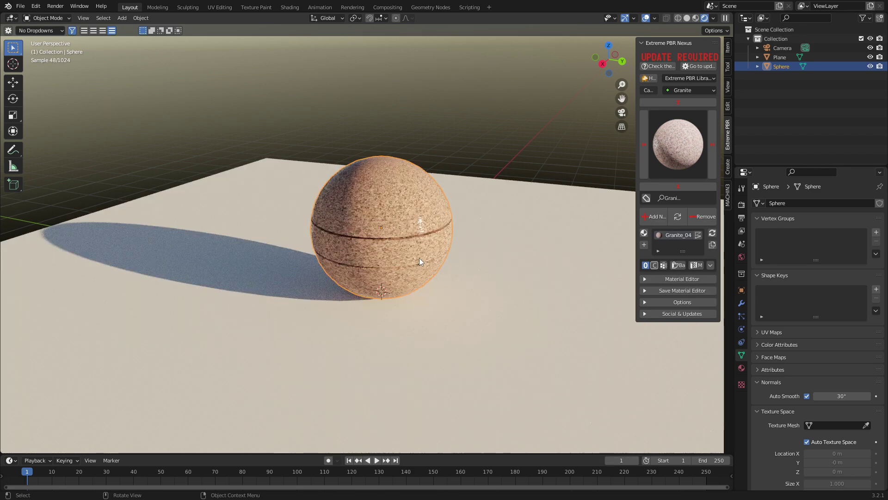
Try the white tiles from the Tiles - Hexagonal category.
{"action": "left_click", "coordinate": [666, 153]}
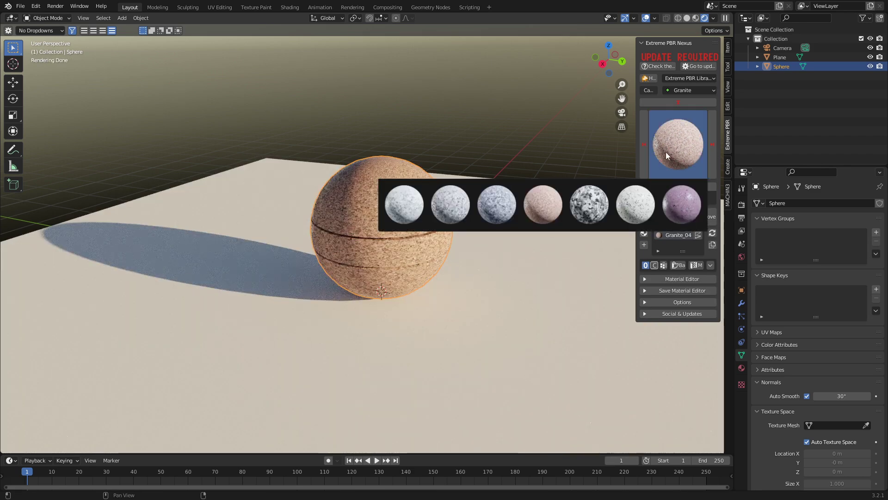
{"action": "left_click", "coordinate": [678, 91]}
{"action": "left_click", "coordinate": [617, 206]}
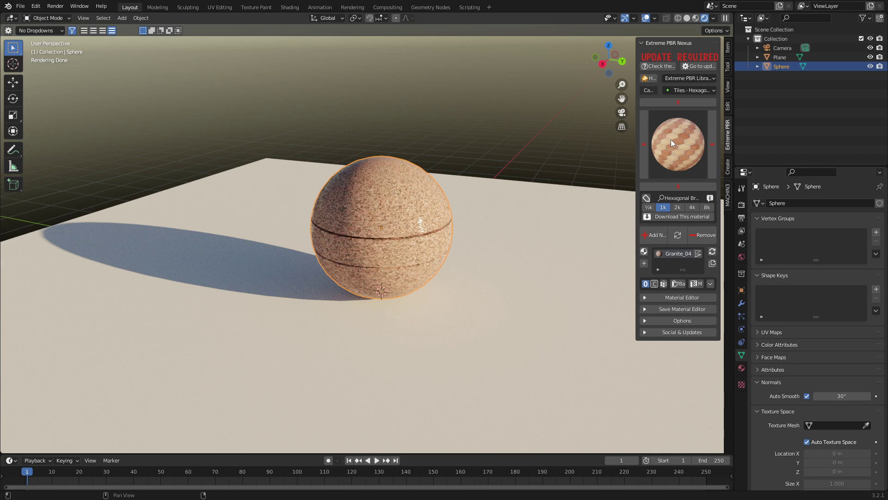
{"action": "left_click", "coordinate": [671, 141]}
{"action": "left_click", "coordinate": [512, 246]}
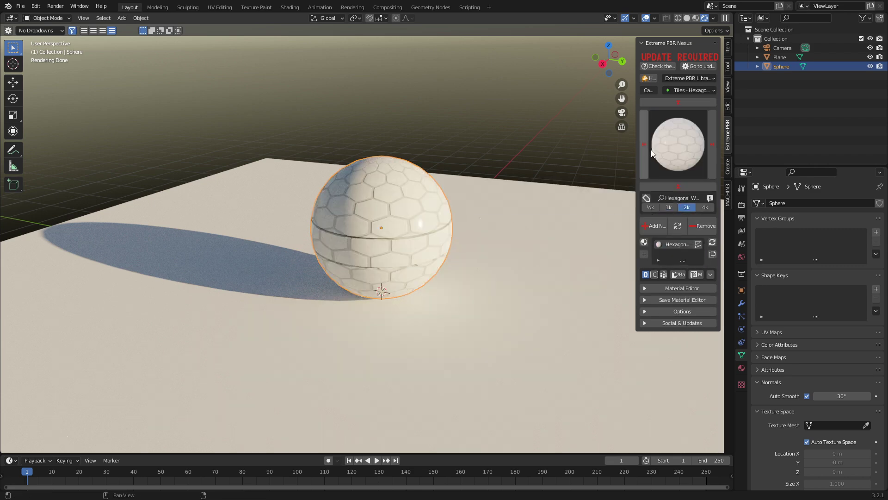
Apply the diamond plate variant from Metal - Plates to the sphere.
{"action": "left_click", "coordinate": [694, 91]}
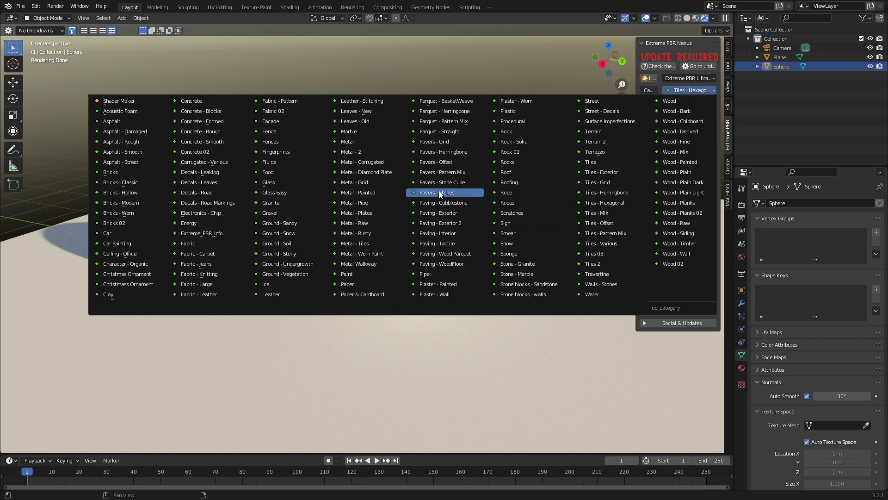
{"action": "left_click", "coordinate": [360, 213]}
{"action": "left_click", "coordinate": [689, 140]}
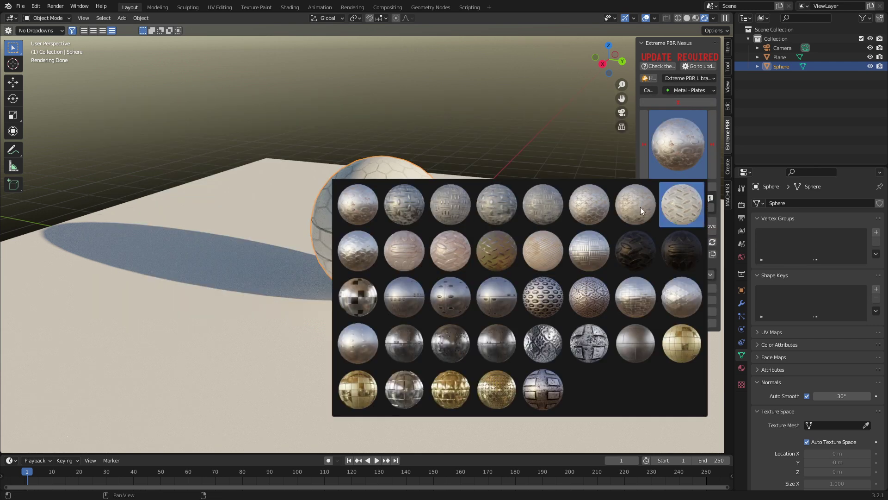
{"action": "left_click", "coordinate": [631, 260]}
{"action": "left_click", "coordinate": [678, 226]}
{"action": "scroll", "coordinate": [439, 226], "scroll_direction": "up", "scroll_amount": 3}
{"action": "middle_click_drag", "start_coordinate": [438, 227], "coordinate": [303, 234]}
{"action": "scroll", "coordinate": [303, 234], "scroll_direction": "down", "scroll_amount": 3}
Assign the Diamond Plate 014_2k material to the ground plane.
{"action": "left_click", "coordinate": [395, 328]}
{"action": "left_click", "coordinate": [742, 368]}
{"action": "left_click", "coordinate": [759, 242]}
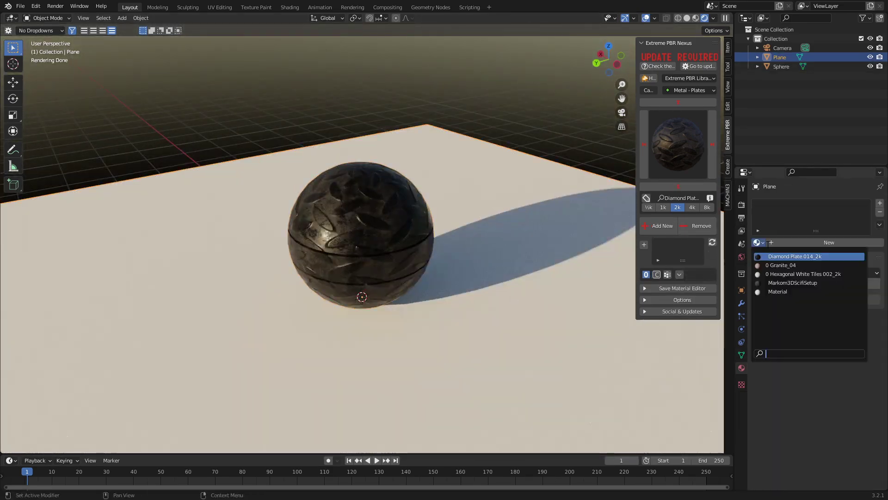
{"action": "left_click", "coordinate": [786, 255]}
{"action": "left_click", "coordinate": [532, 102]}
{"action": "middle_click_drag", "start_coordinate": [414, 146], "coordinate": [470, 202]}
{"action": "scroll", "coordinate": [445, 159], "scroll_direction": "down", "scroll_amount": 5}
{"action": "scroll", "coordinate": [445, 162], "scroll_direction": "down", "scroll_amount": 2}
{"action": "scroll", "coordinate": [470, 201], "scroll_direction": "up", "scroll_amount": 4}
{"action": "scroll", "coordinate": [471, 205], "scroll_direction": "down", "scroll_amount": 1}
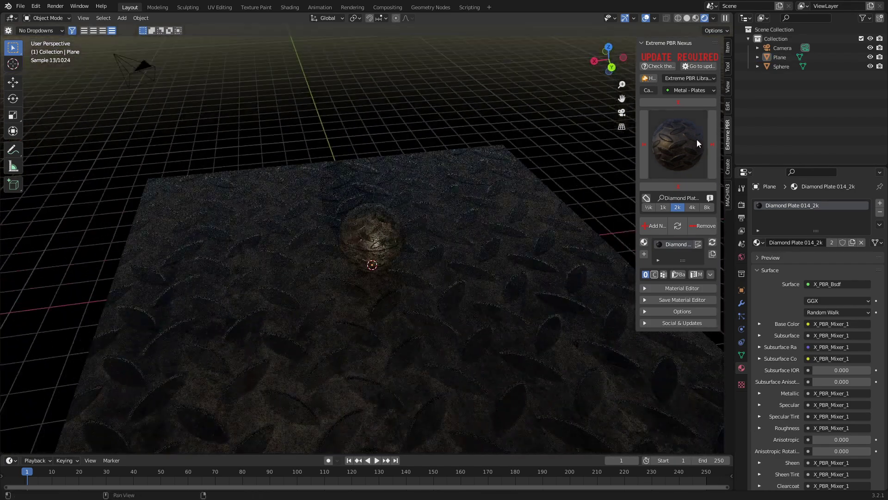
Switch the plane's material to Carpet 001 from the Fabric - Carpet category.
{"action": "left_click", "coordinate": [690, 89]}
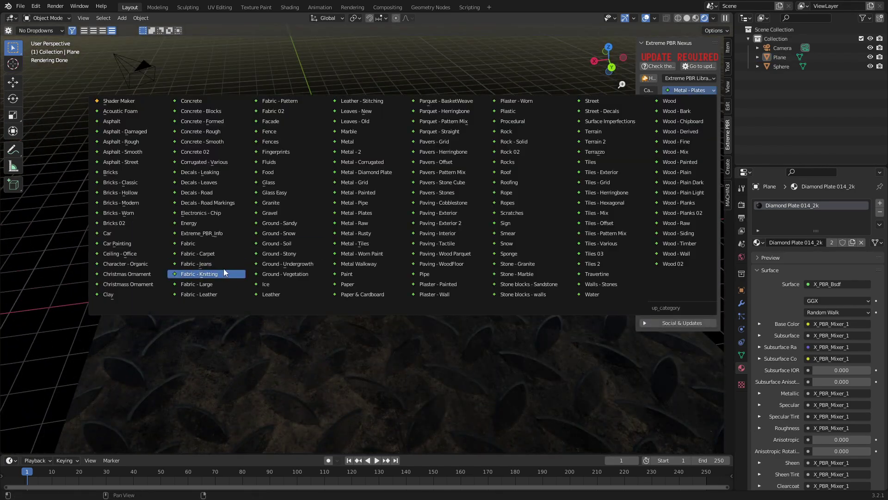
{"action": "left_click", "coordinate": [220, 253]}
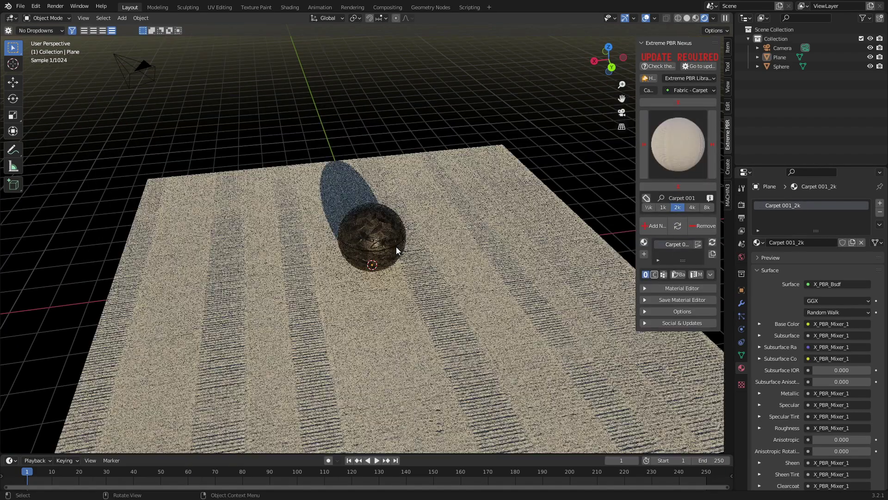
{"action": "middle_click_drag", "start_coordinate": [396, 250], "coordinate": [415, 287]}
{"action": "scroll", "coordinate": [445, 265], "scroll_direction": "up", "scroll_amount": 4}
{"action": "scroll", "coordinate": [451, 268], "scroll_direction": "down", "scroll_amount": 5}
{"action": "scroll", "coordinate": [412, 281], "scroll_direction": "up", "scroll_amount": 4}
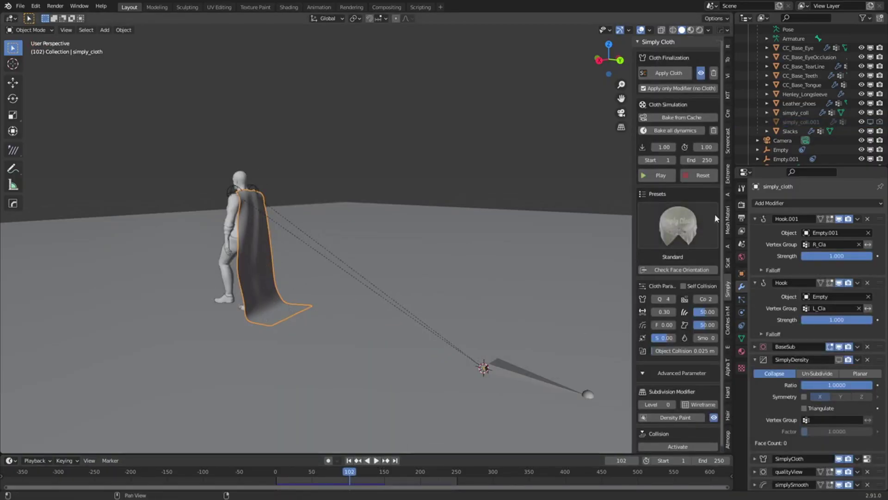
Reset and replay the cape's cloth simulation twice, stopping at frame 91.
{"action": "left_click", "coordinate": [703, 176]}
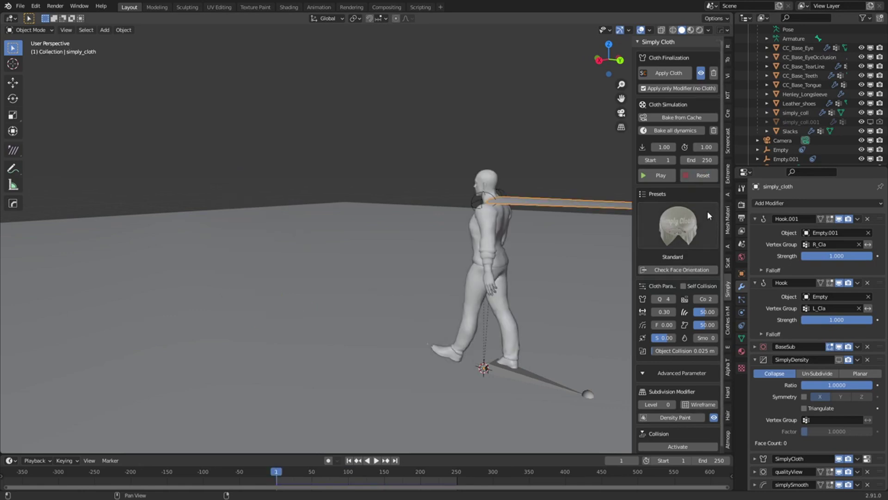
{"action": "left_click", "coordinate": [376, 460]}
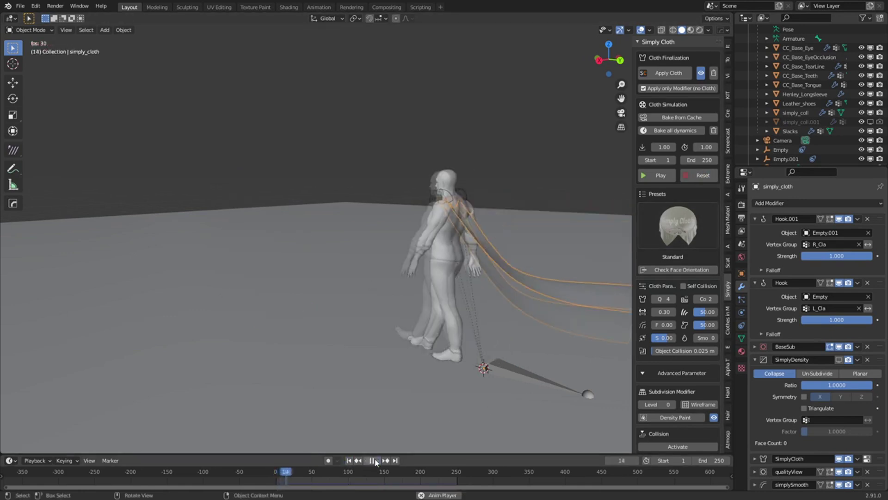
{"action": "left_click", "coordinate": [376, 460]}
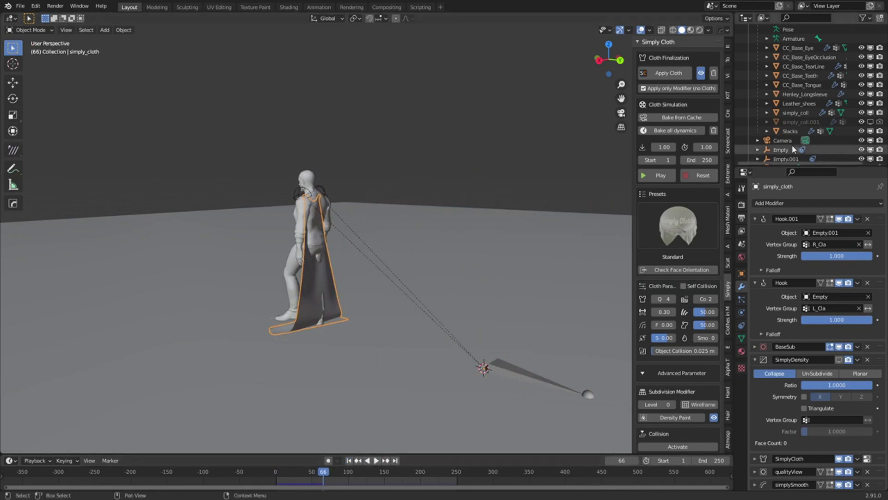
{"action": "left_click", "coordinate": [703, 175]}
{"action": "left_click", "coordinate": [376, 461]}
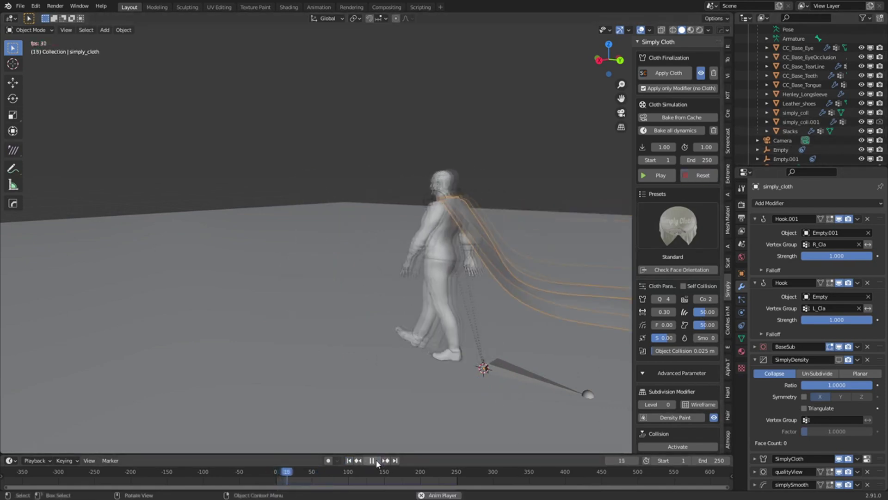
{"action": "left_click", "coordinate": [377, 460]}
{"action": "left_click", "coordinate": [678, 226]}
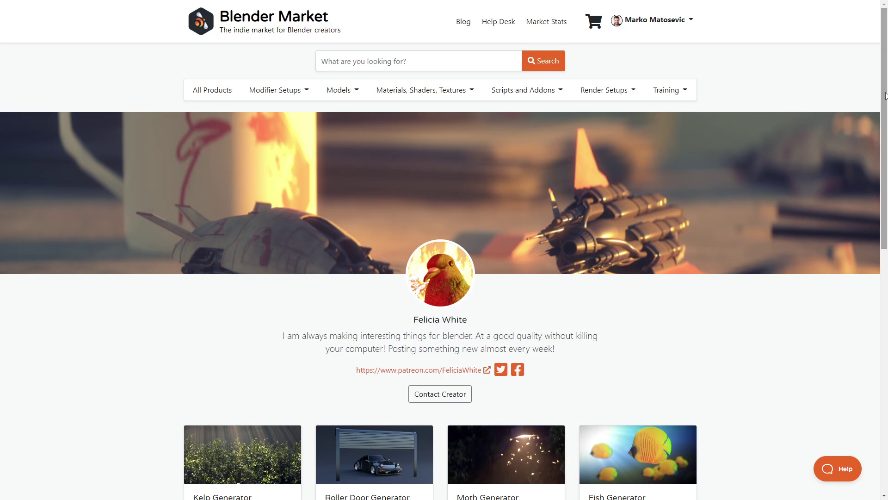
Scroll the creator's Blender Market page down to the product grid with prices.
{"action": "left_click_drag", "start_coordinate": [885, 96], "coordinate": [886, 238]}
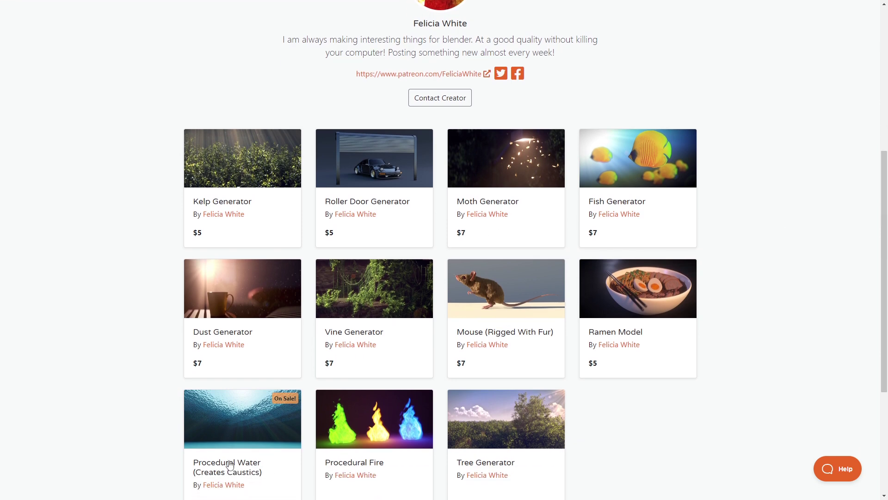
{"action": "scroll", "coordinate": [238, 442], "scroll_direction": "down", "scroll_amount": 1}
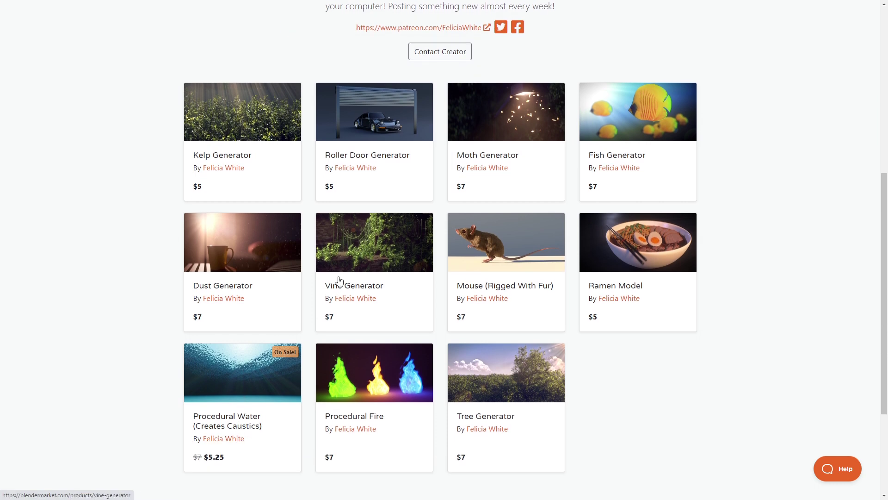